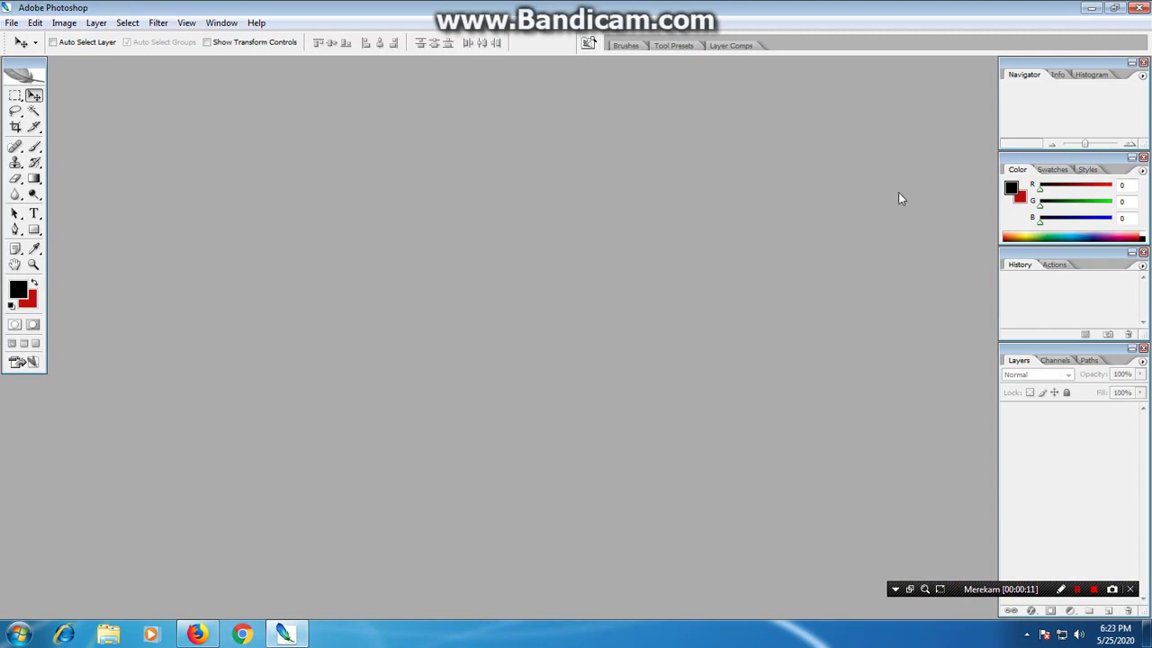
Step: Create a new white document with the Legal preset, 8.5 by 14 inches at 300 pixels/inch
left_click(12, 23)
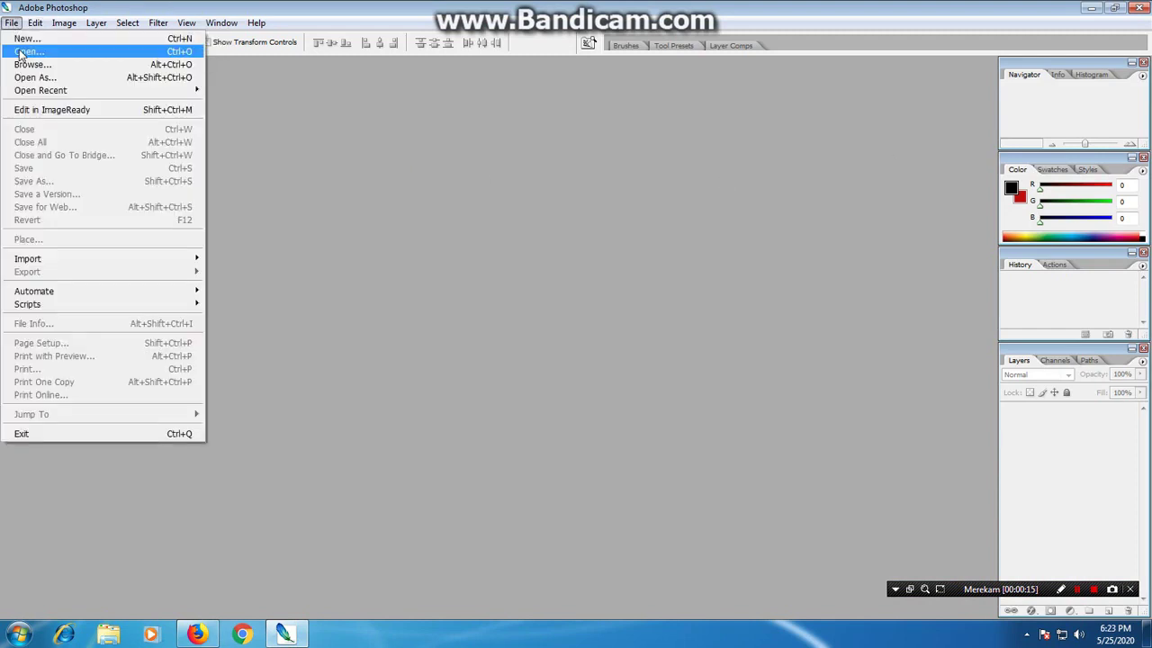
left_click(31, 51)
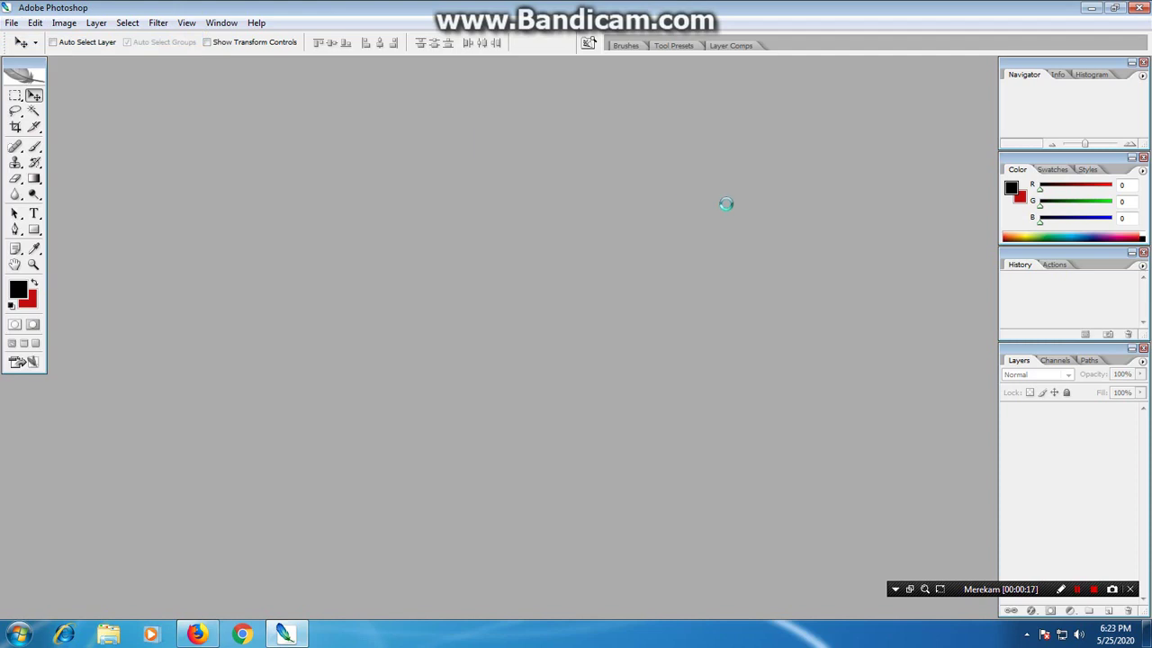
key("ctrl+n")
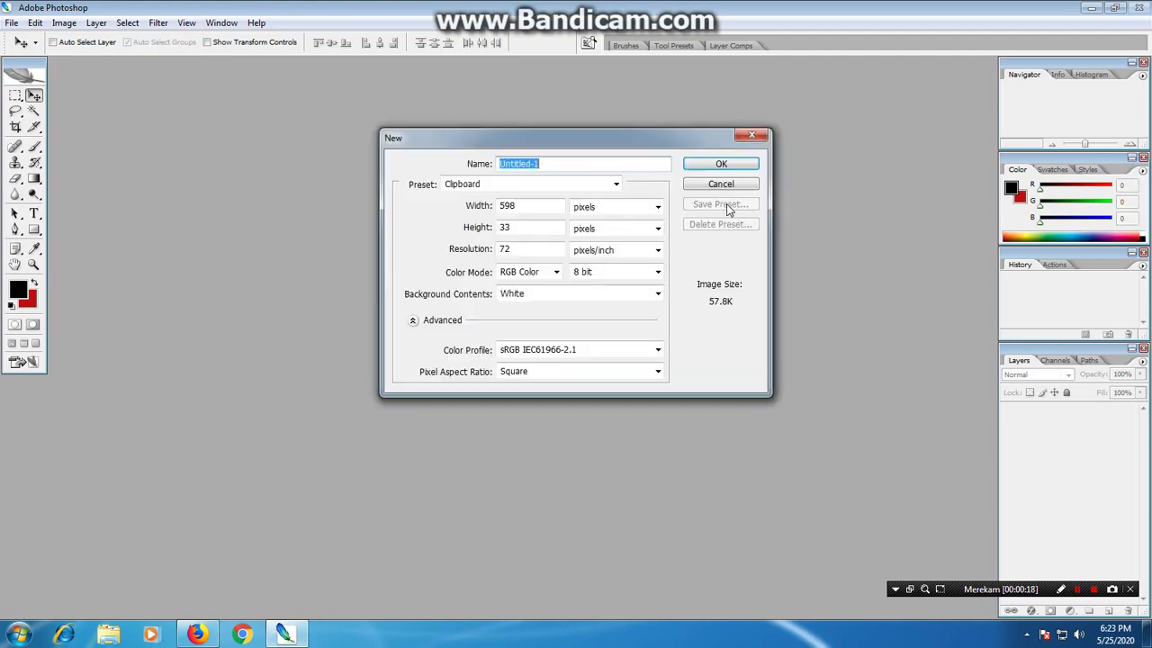
left_click(563, 186)
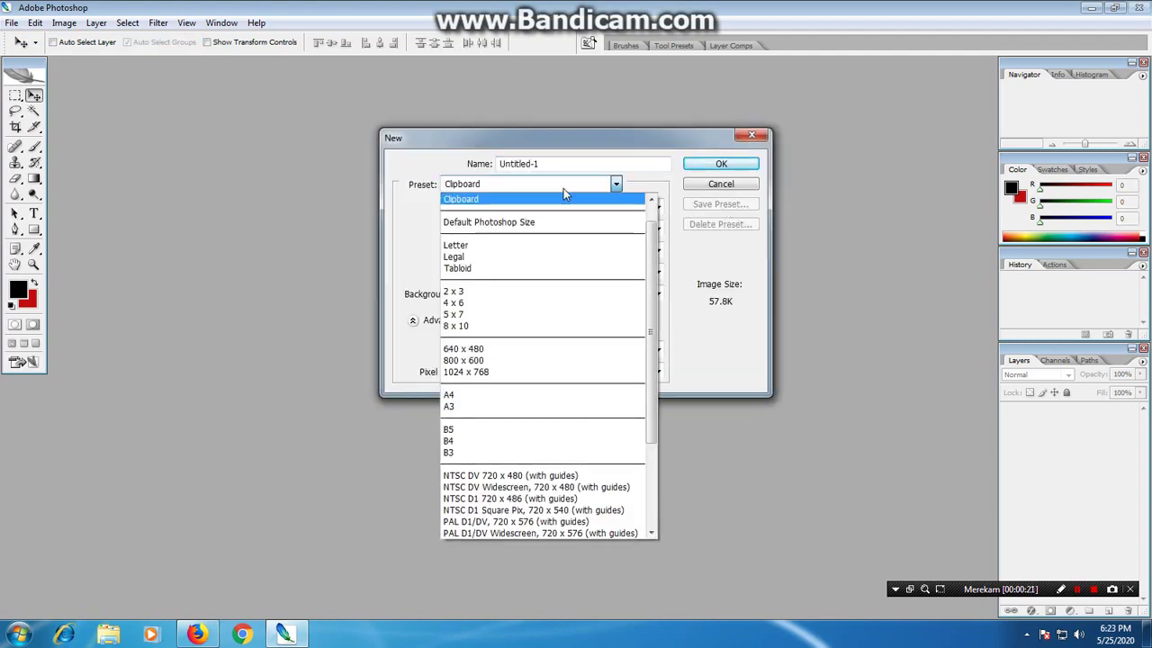
left_click(477, 256)
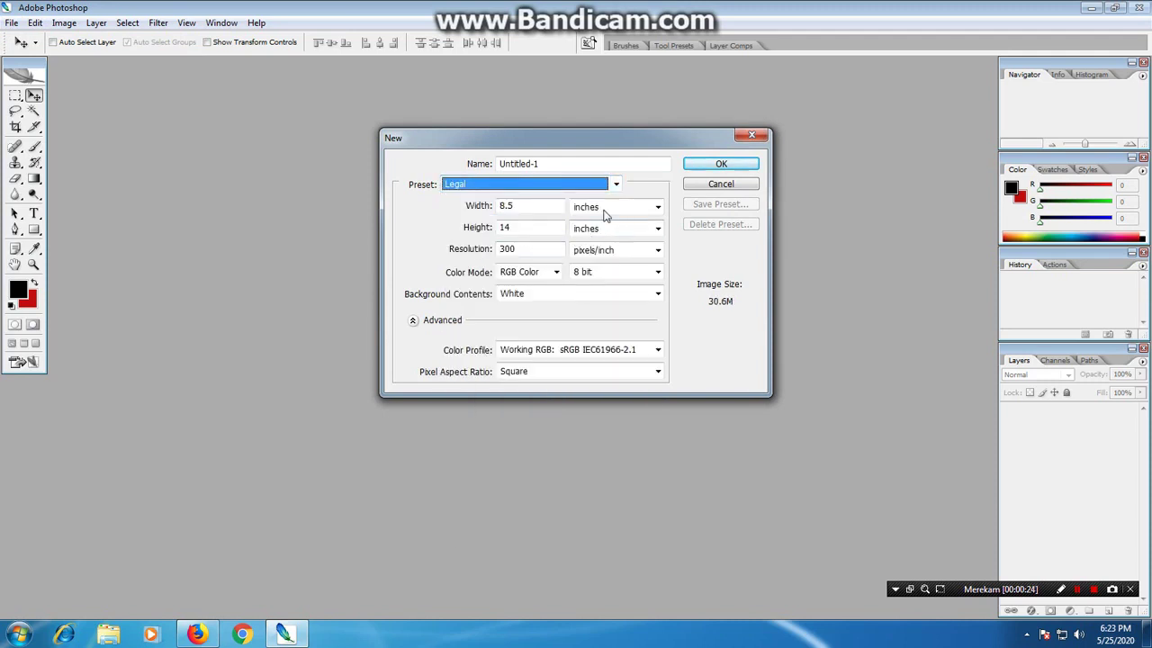
left_click(719, 164)
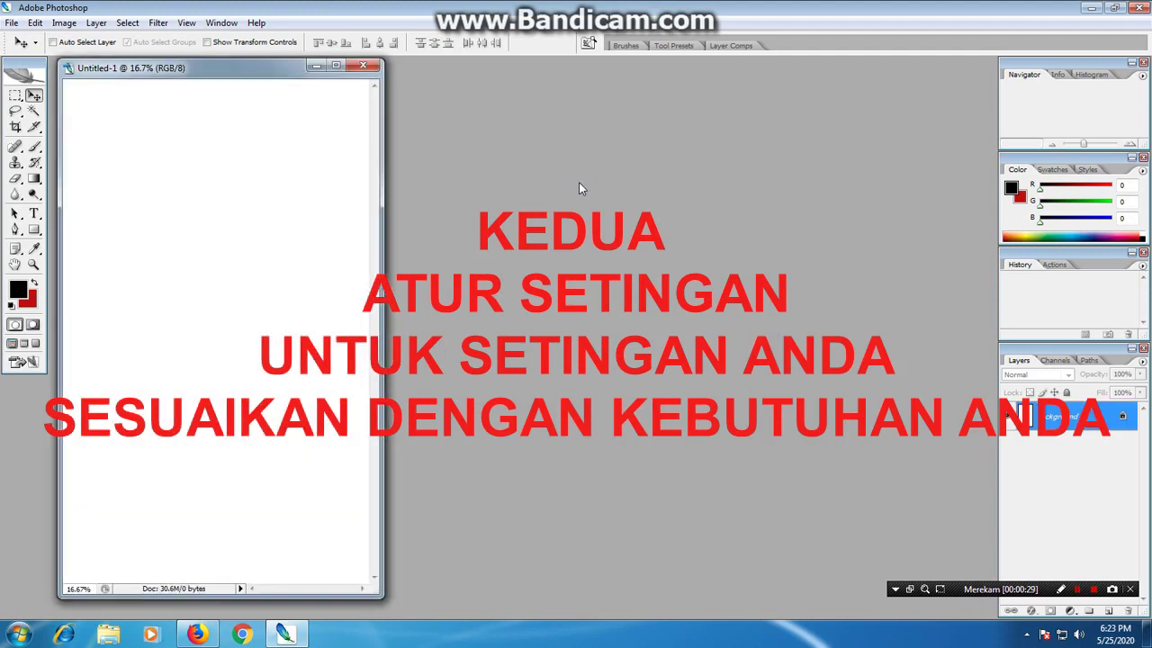
Step: Rotate the canvas 90° counterclockwise and enlarge the document window around it
left_click_drag(229, 76, 429, 160)
left_click(64, 23)
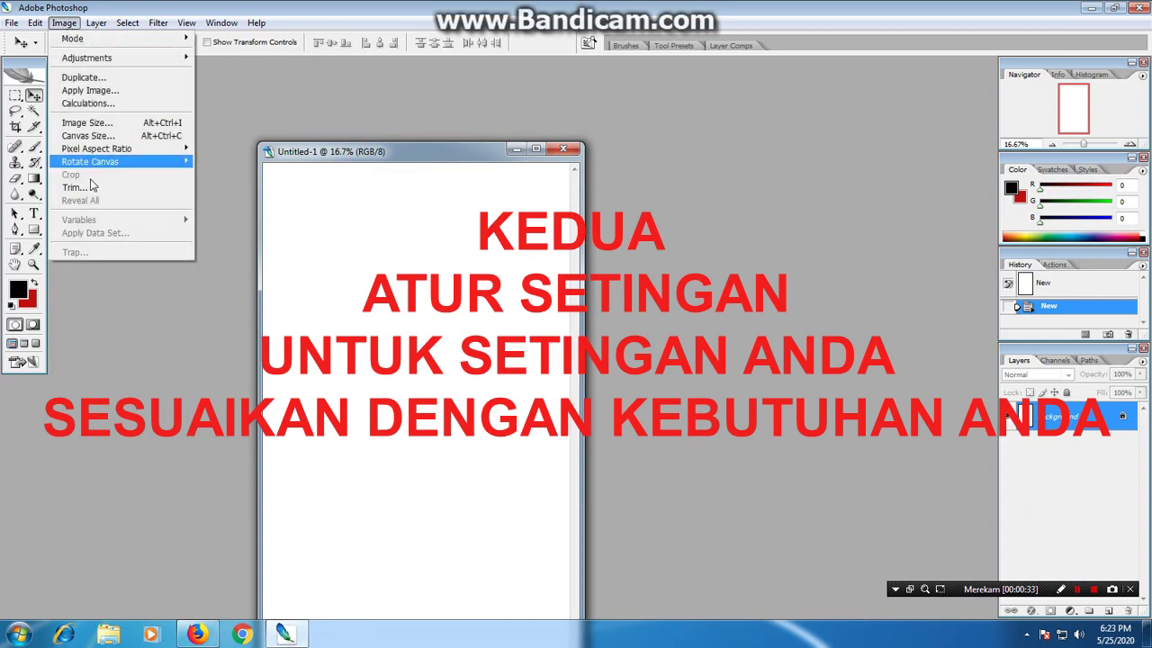
mouse_move(158, 165)
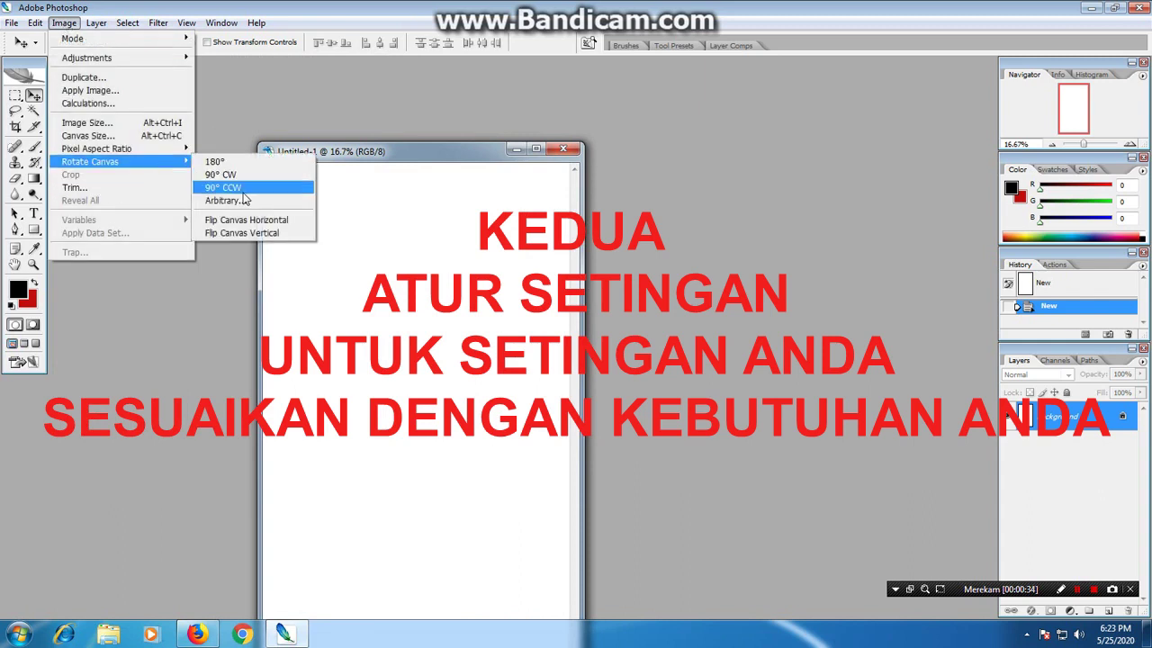
left_click(236, 188)
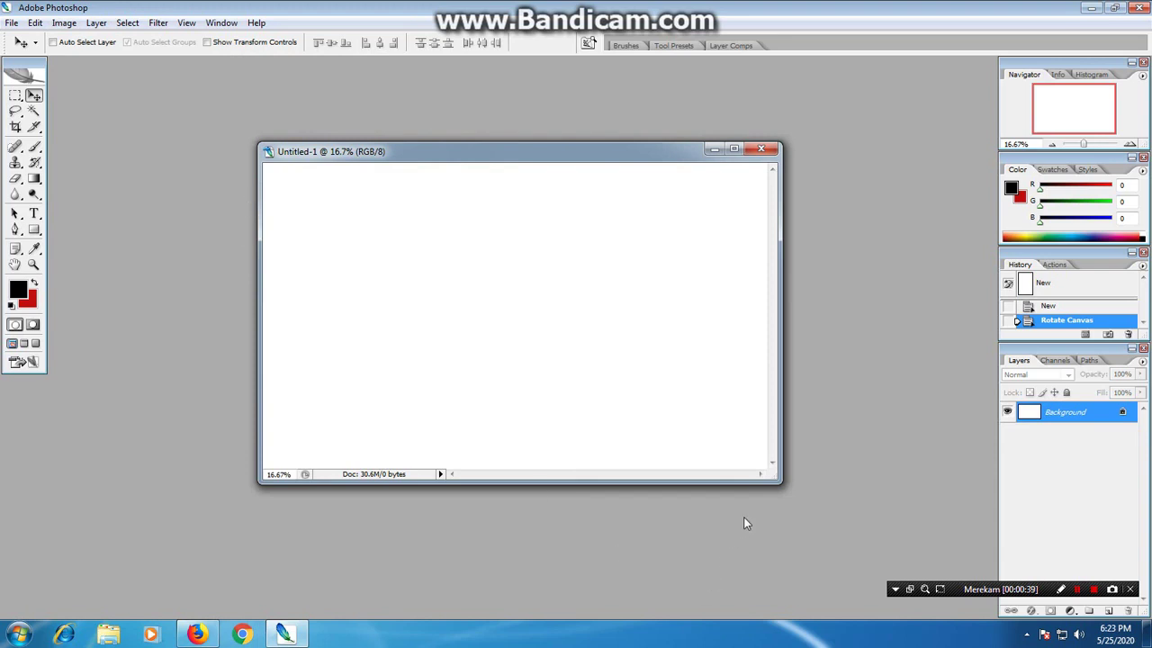
left_click_drag(778, 480, 823, 518)
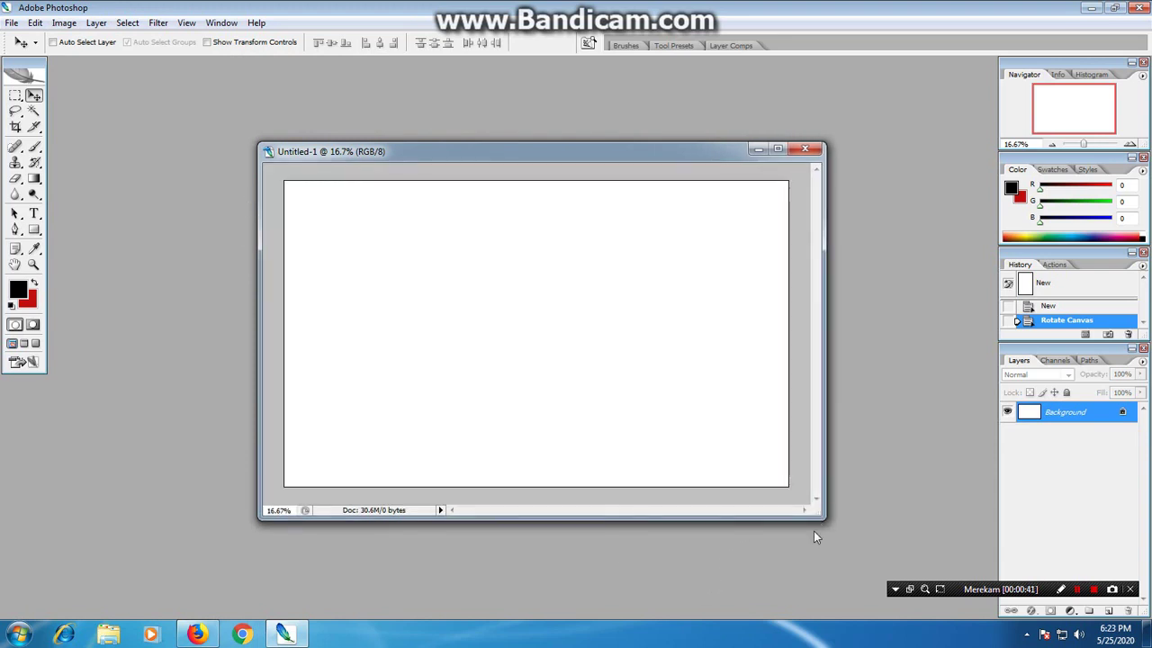
Step: Fill the whole canvas with the black foreground color using the Paint Bucket, and switch back to the Move tool
left_click(33, 180)
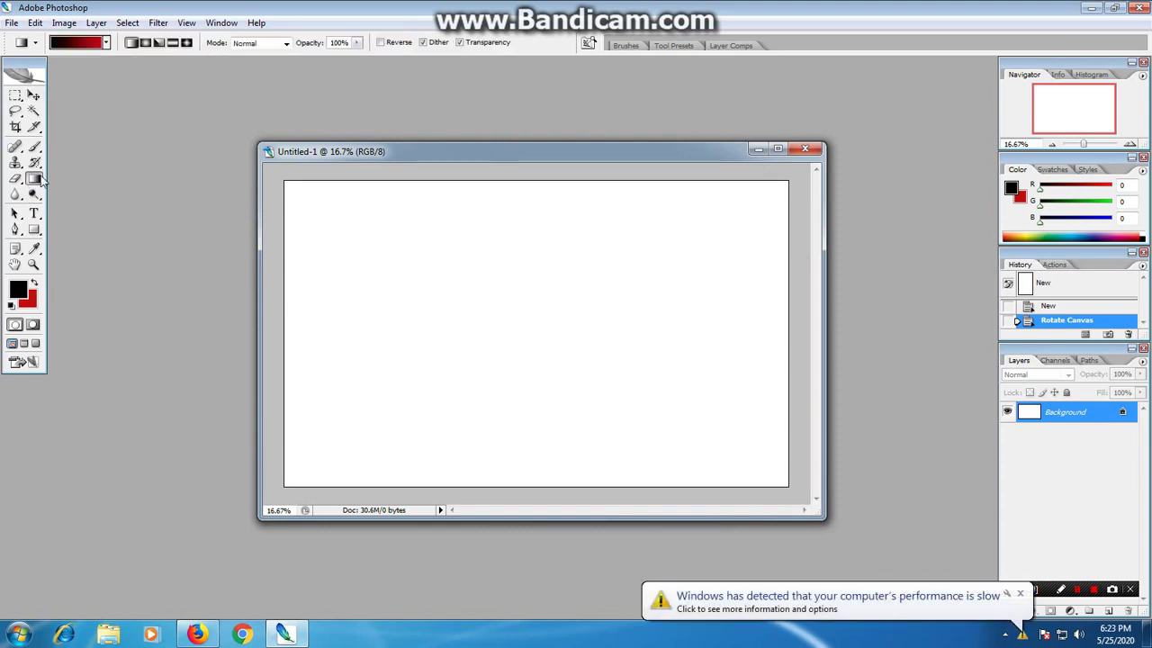
left_click(34, 179)
left_click(92, 192)
left_click(449, 278)
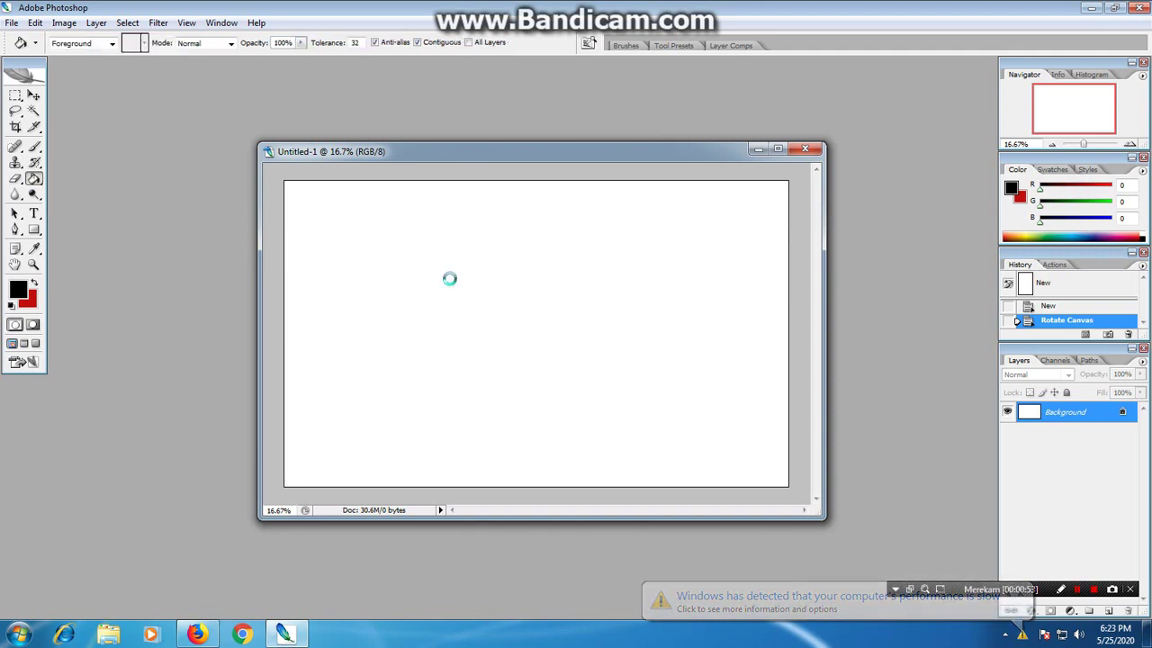
left_click(33, 94)
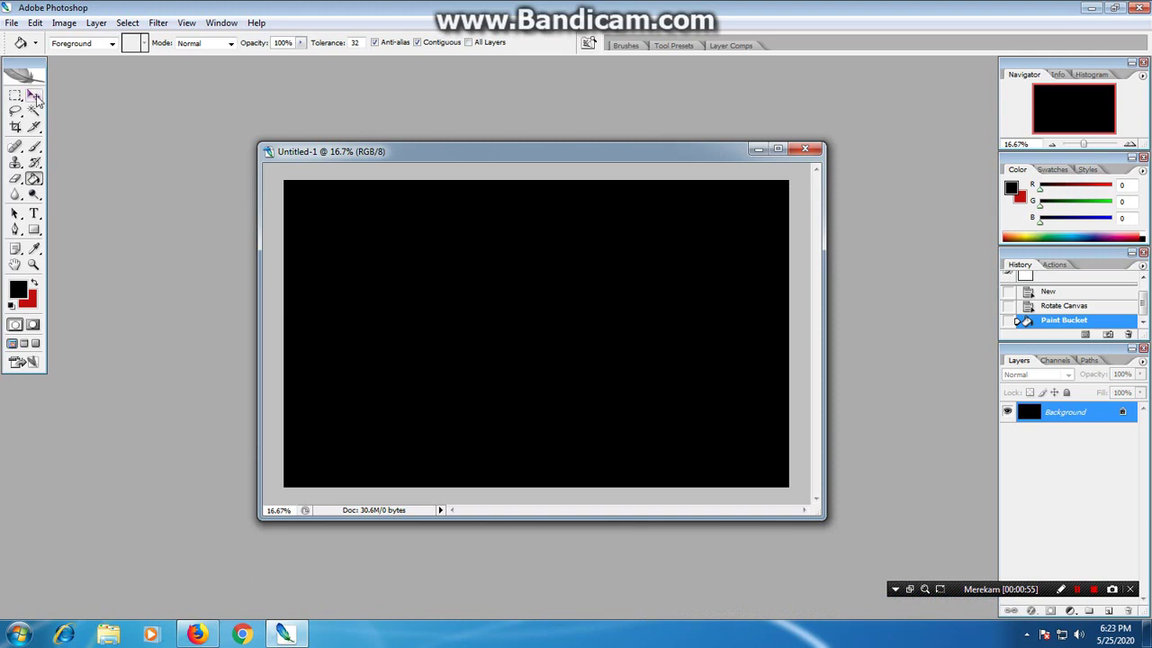
Step: Open the Image Size settings of the document
right_click(536, 151)
left_click(568, 176)
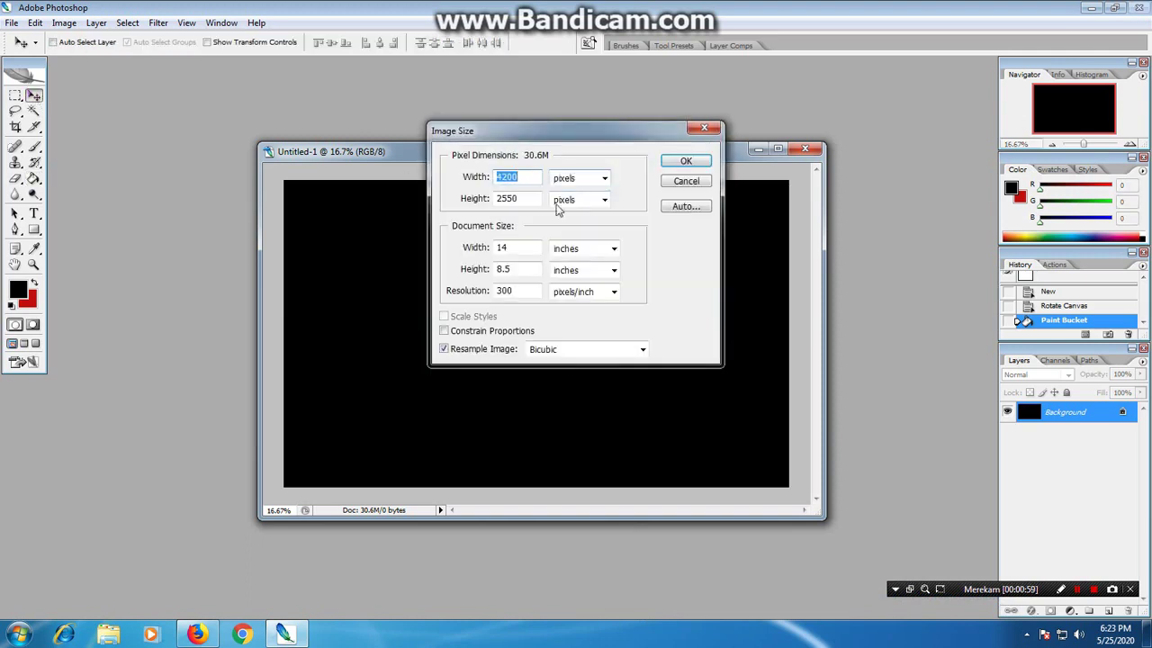
left_click(576, 252)
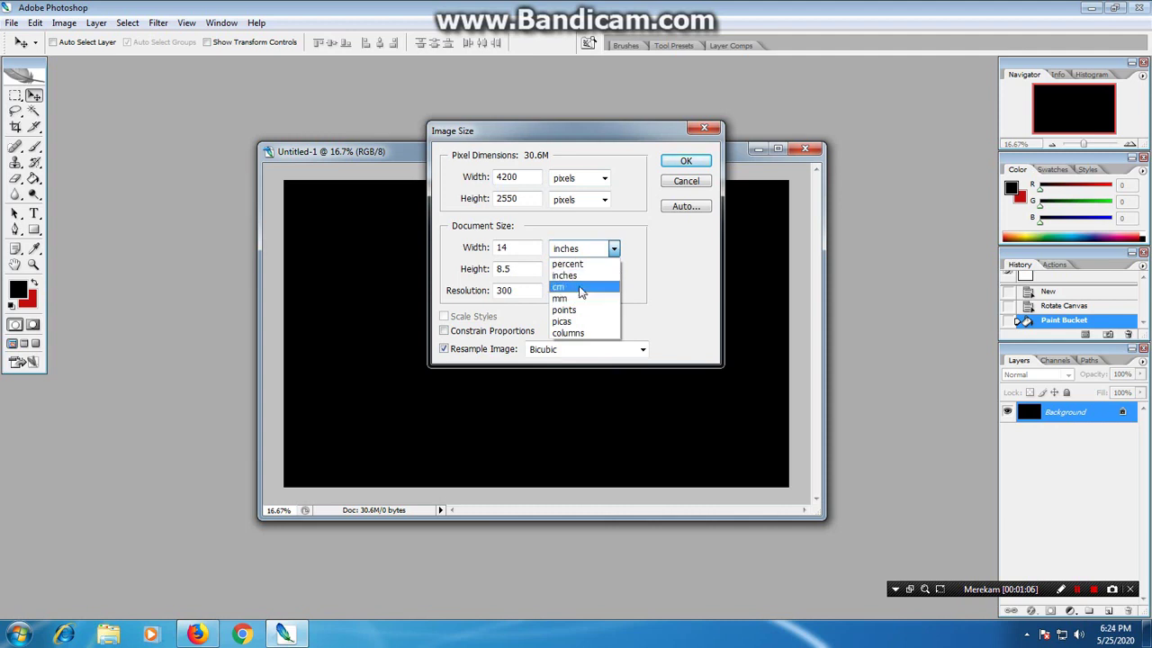
left_click(580, 288)
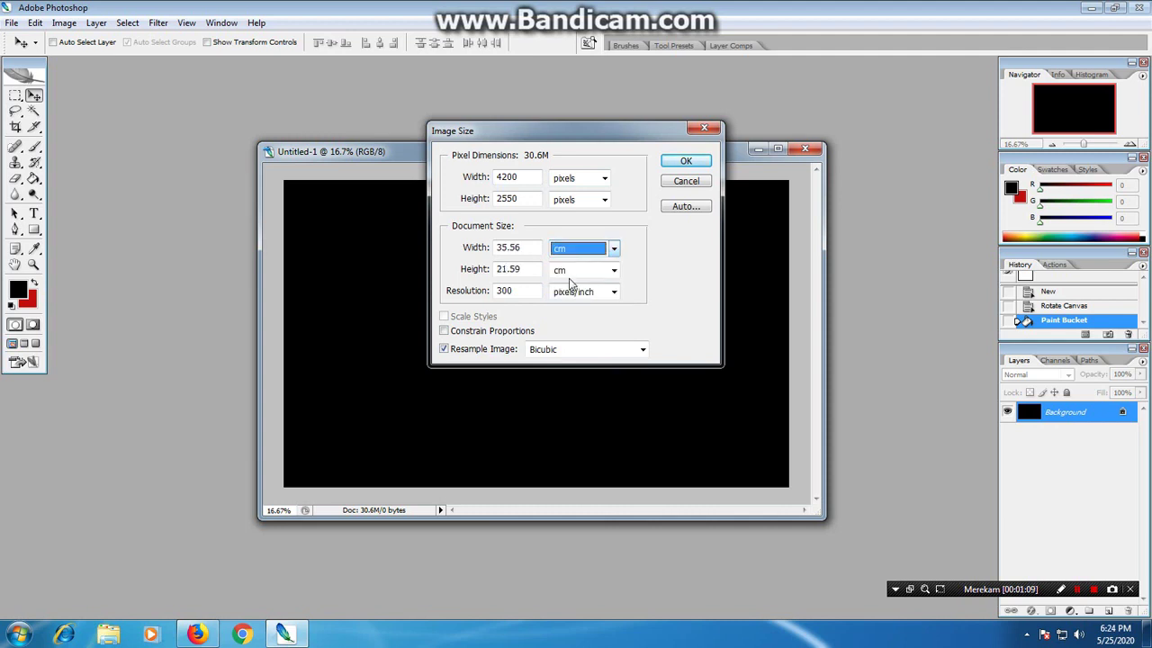
left_click(531, 251)
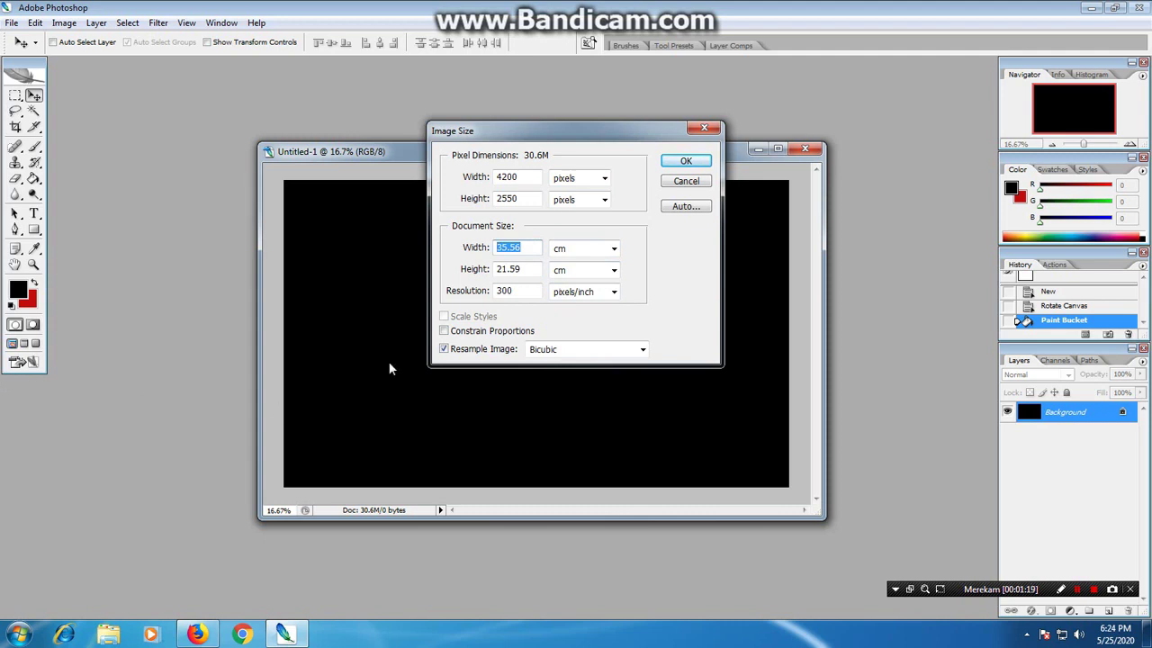
left_click(559, 251)
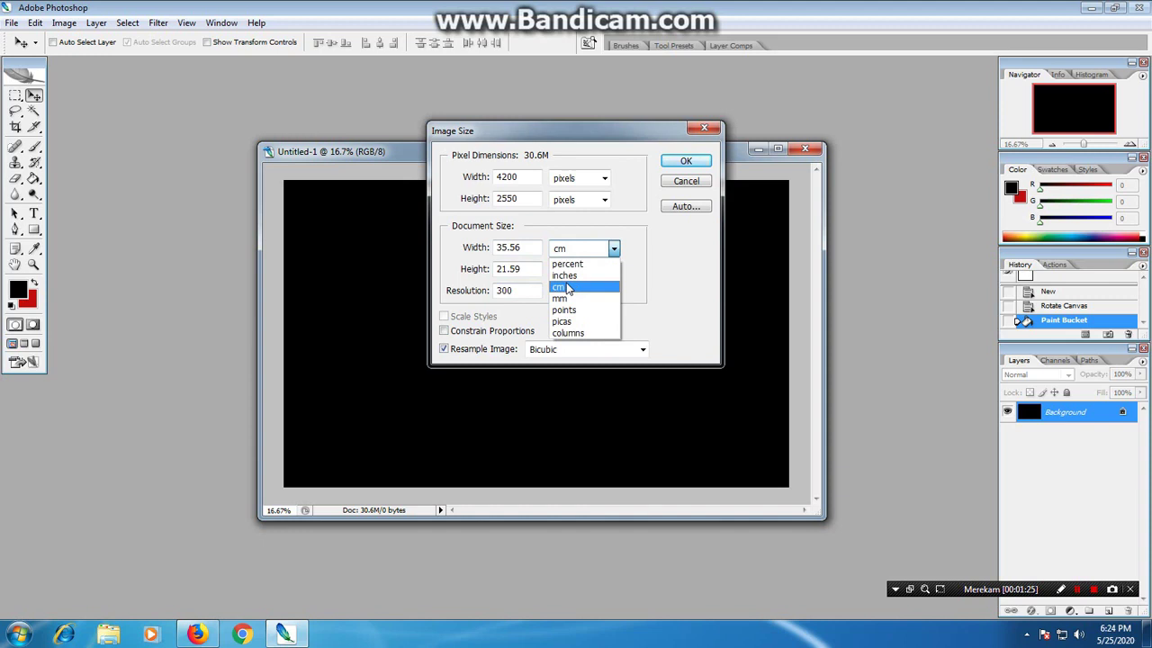
left_click(567, 288)
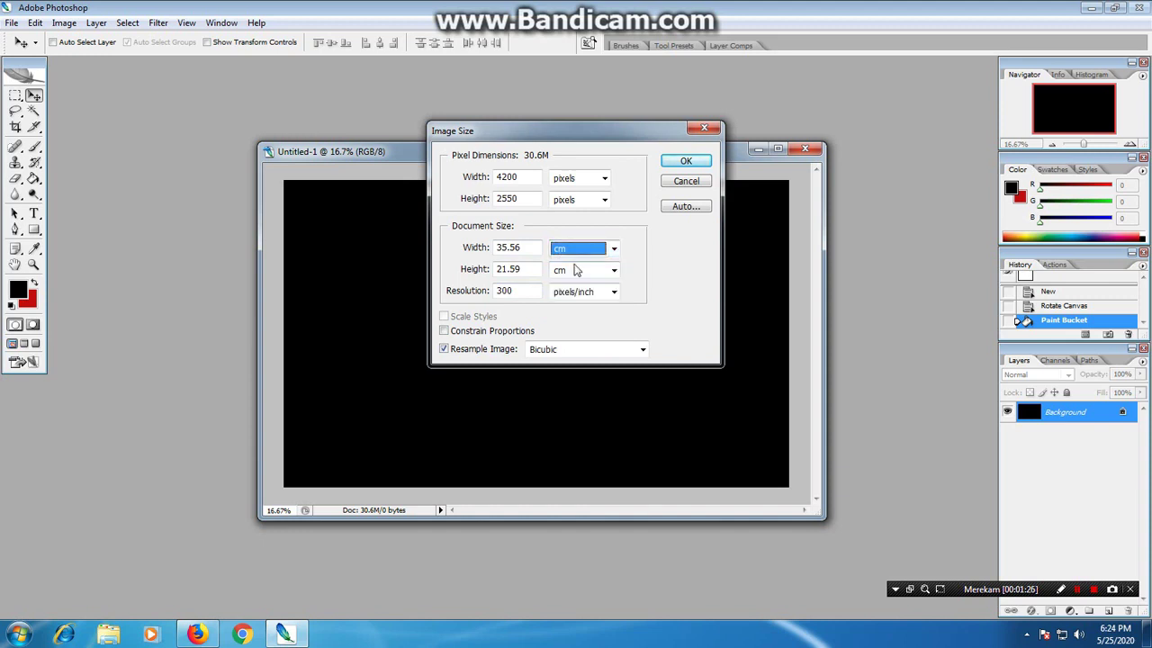
left_click(581, 255)
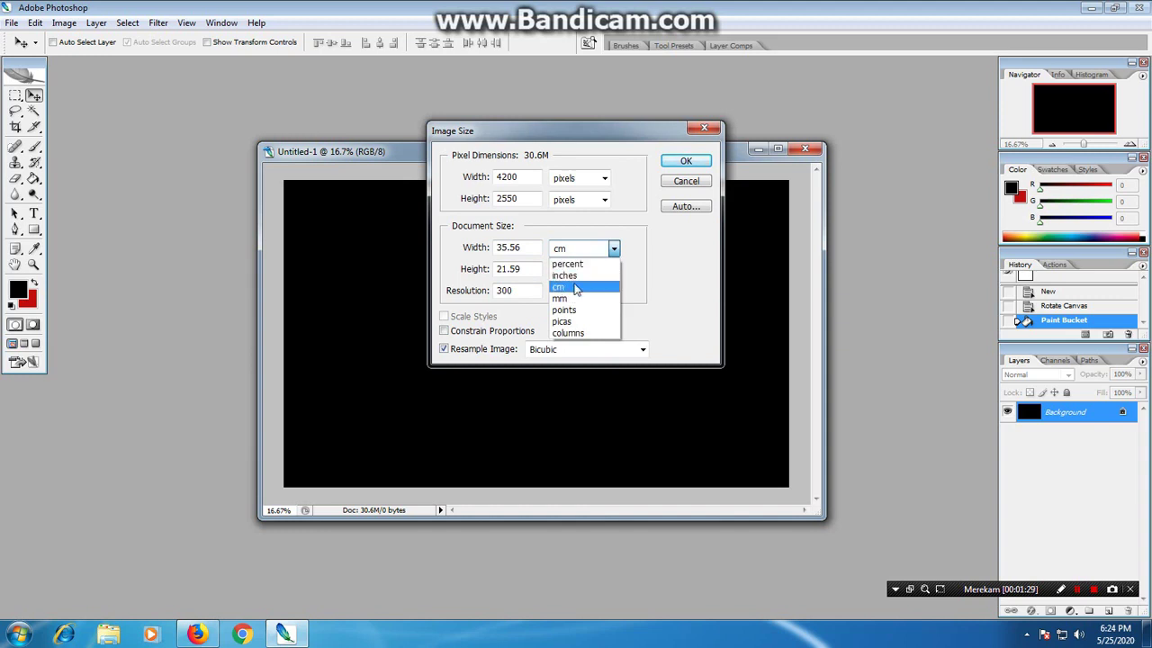
left_click(604, 278)
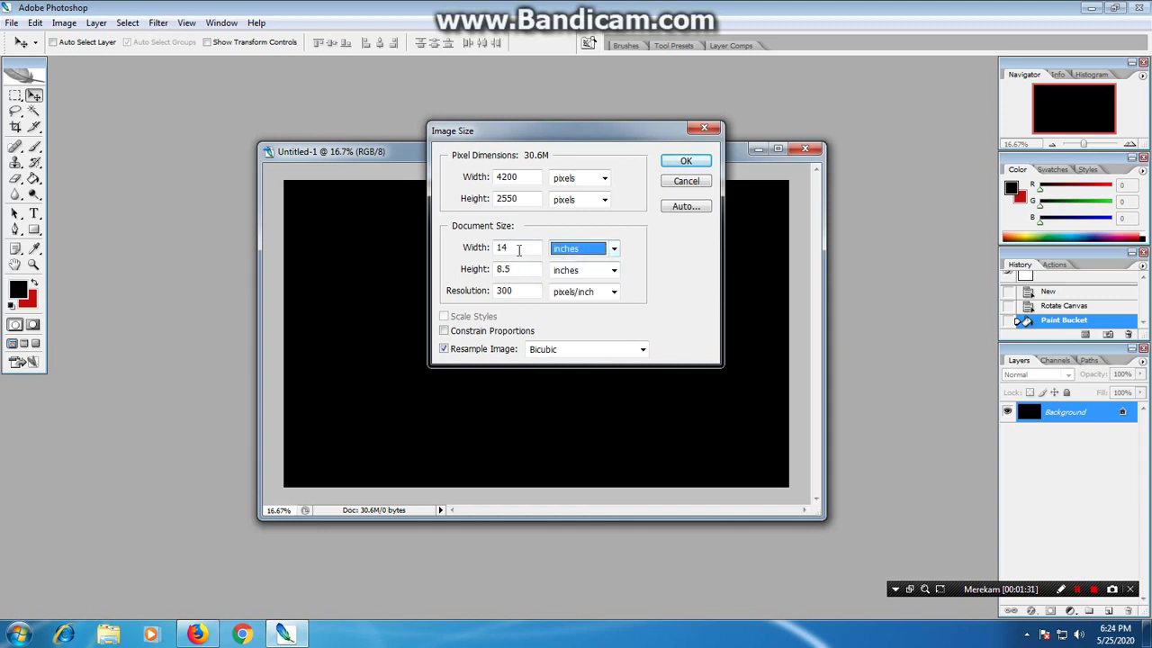
Step: Set the document size to 25 inches wide and 20 inches high and apply it
left_click(483, 252)
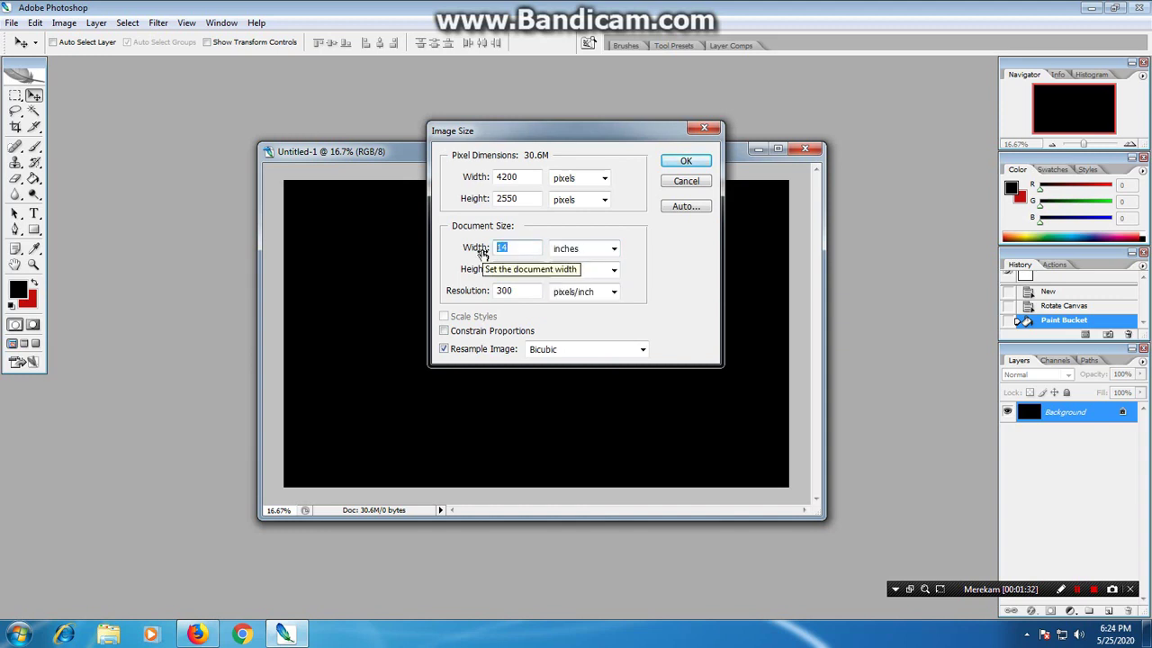
type("25")
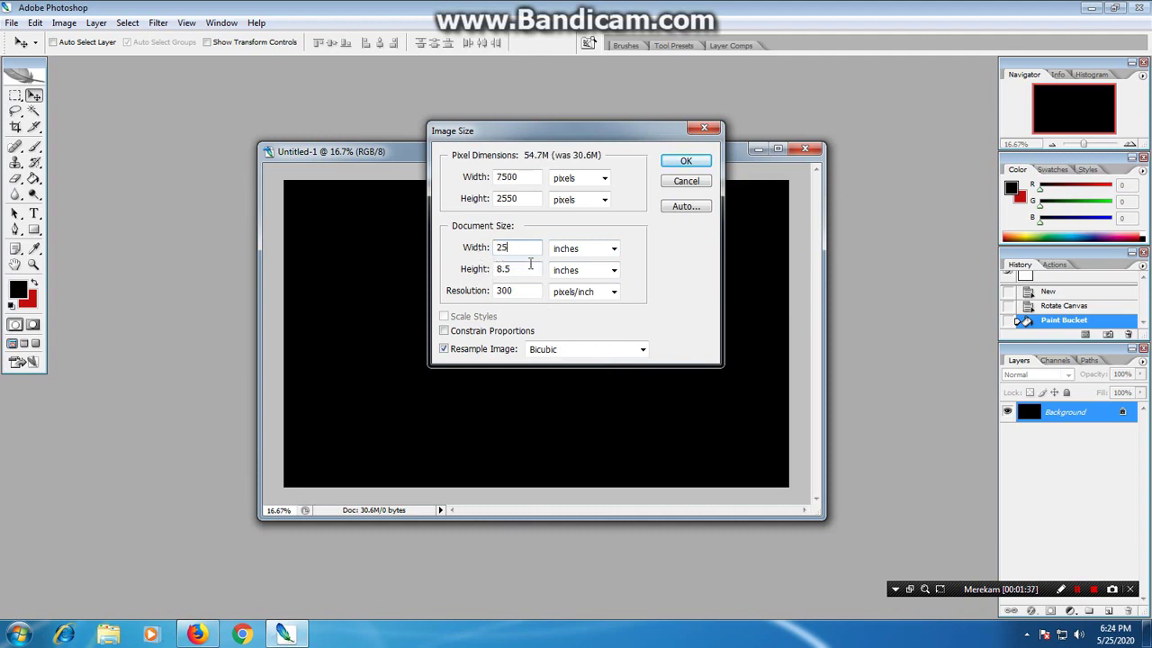
left_click_drag(529, 264, 467, 286)
type("20")
left_click(688, 161)
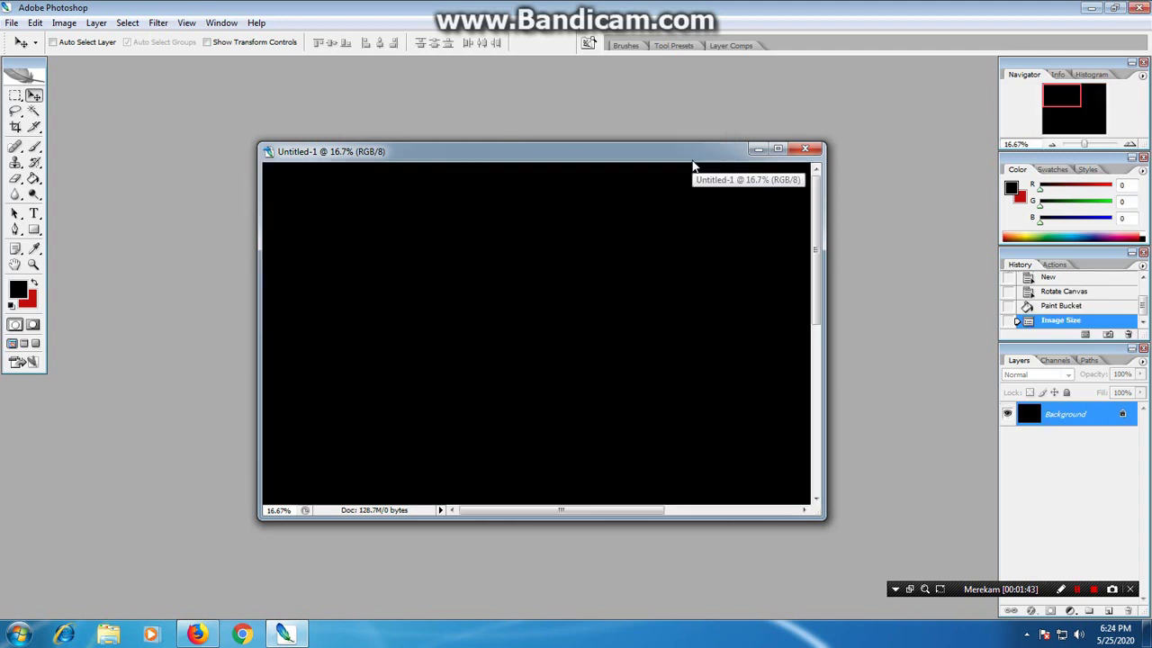
Step: Resize the image to a document height of 15 inches
left_click_drag(466, 142, 431, 122)
right_click(432, 123)
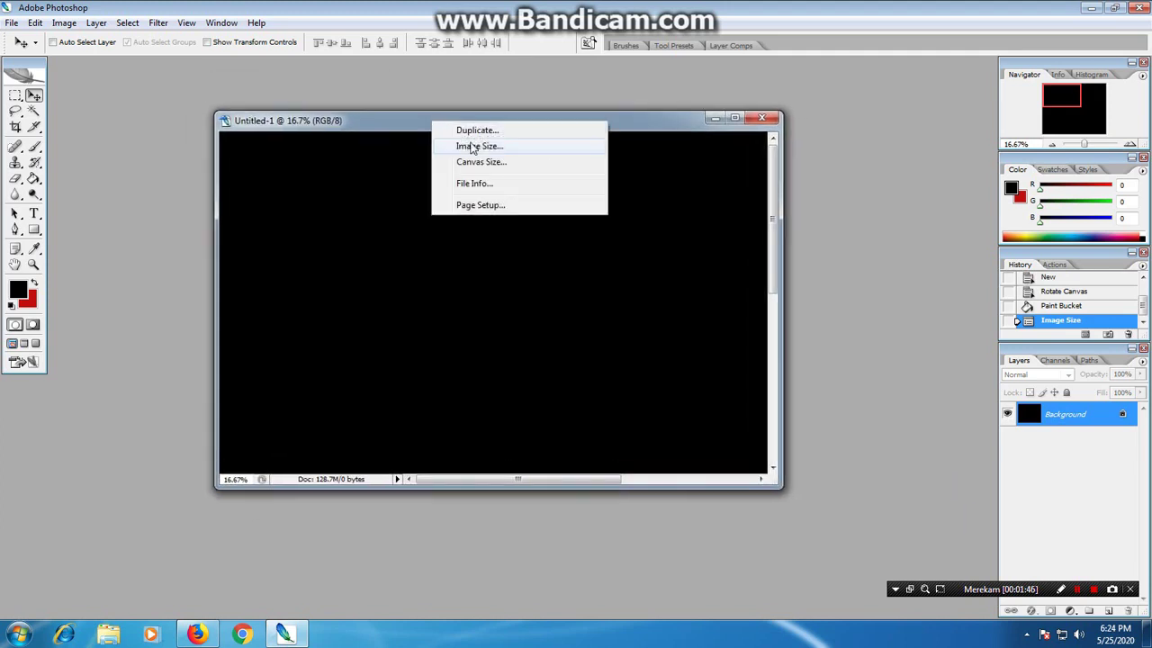
left_click(502, 145)
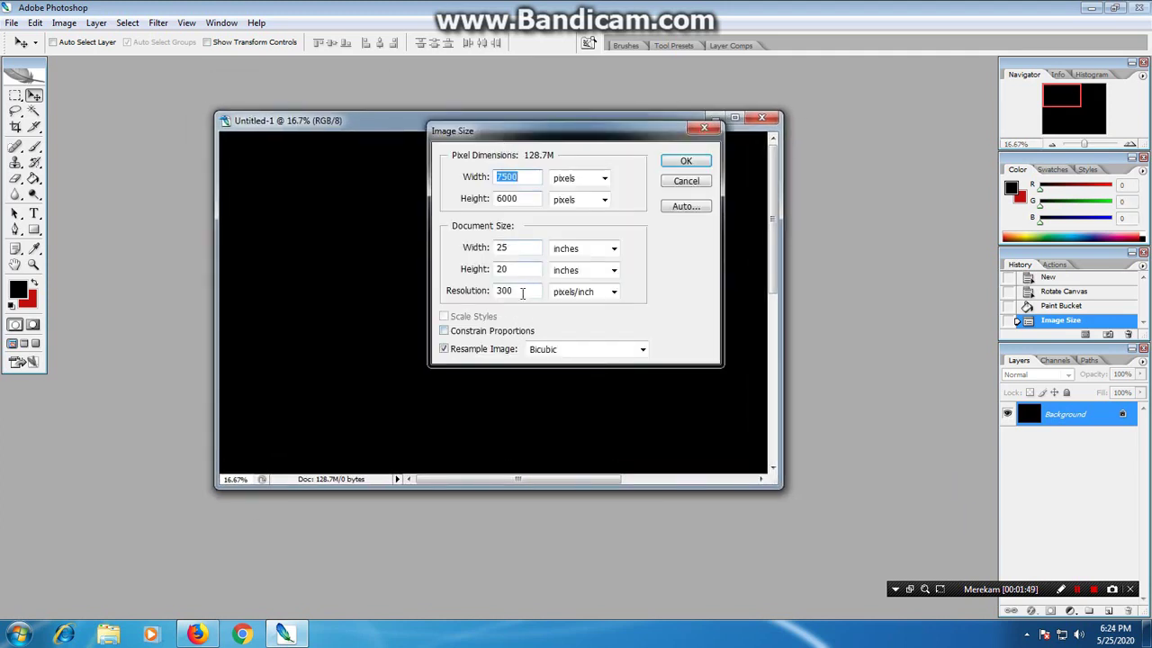
double_click(528, 269)
type("15")
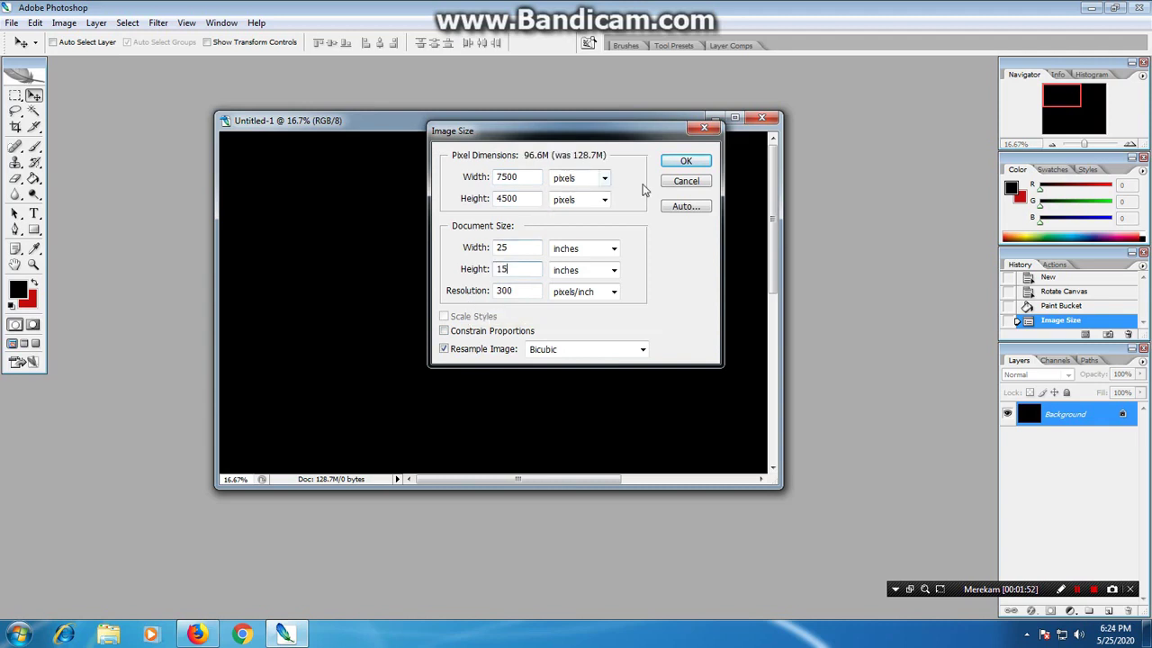
left_click(702, 162)
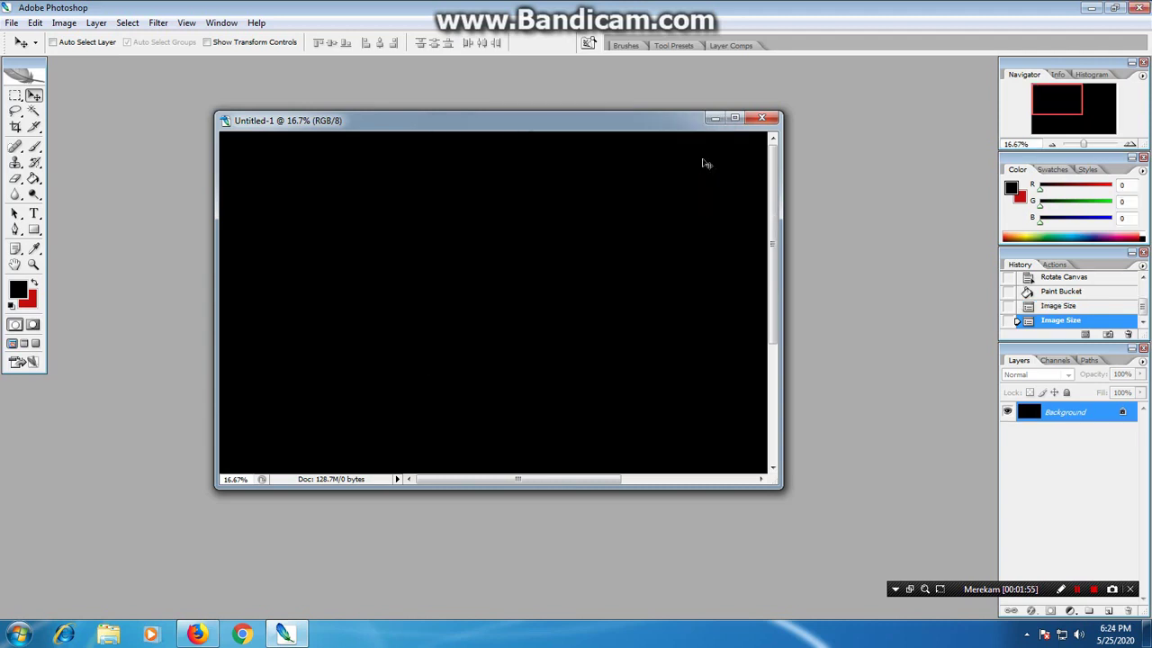
Step: Enlarge the document window to fit the whole canvas and resize the image to a height of 10 inches
left_click_drag(781, 486, 932, 557)
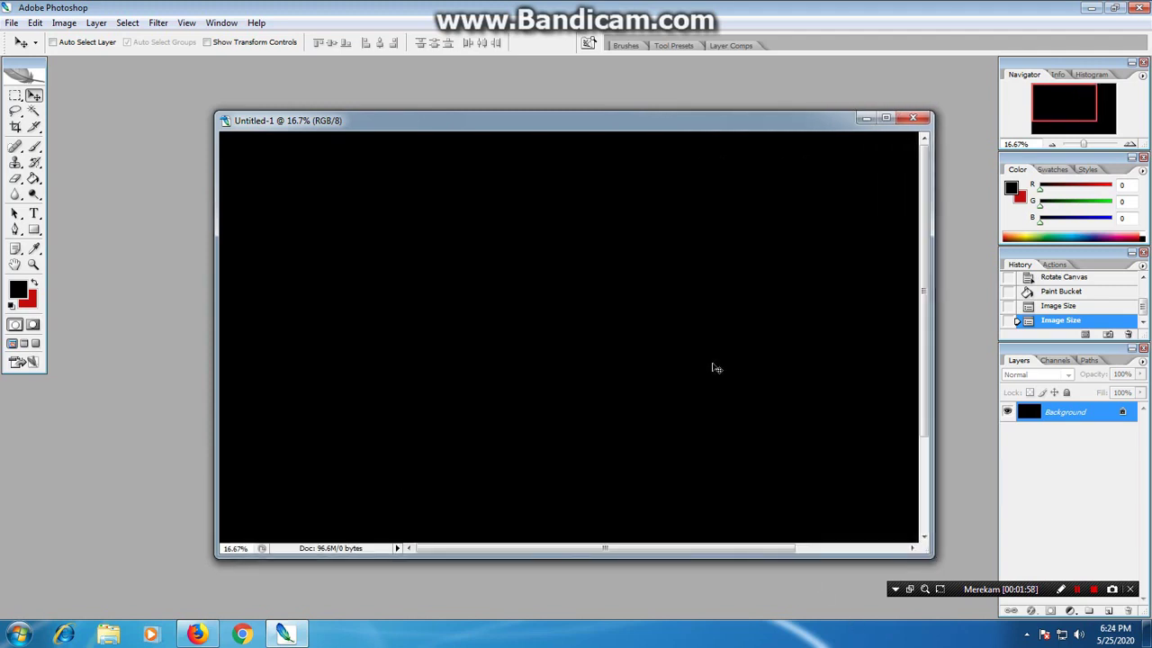
scroll(716, 368, "down", 1)
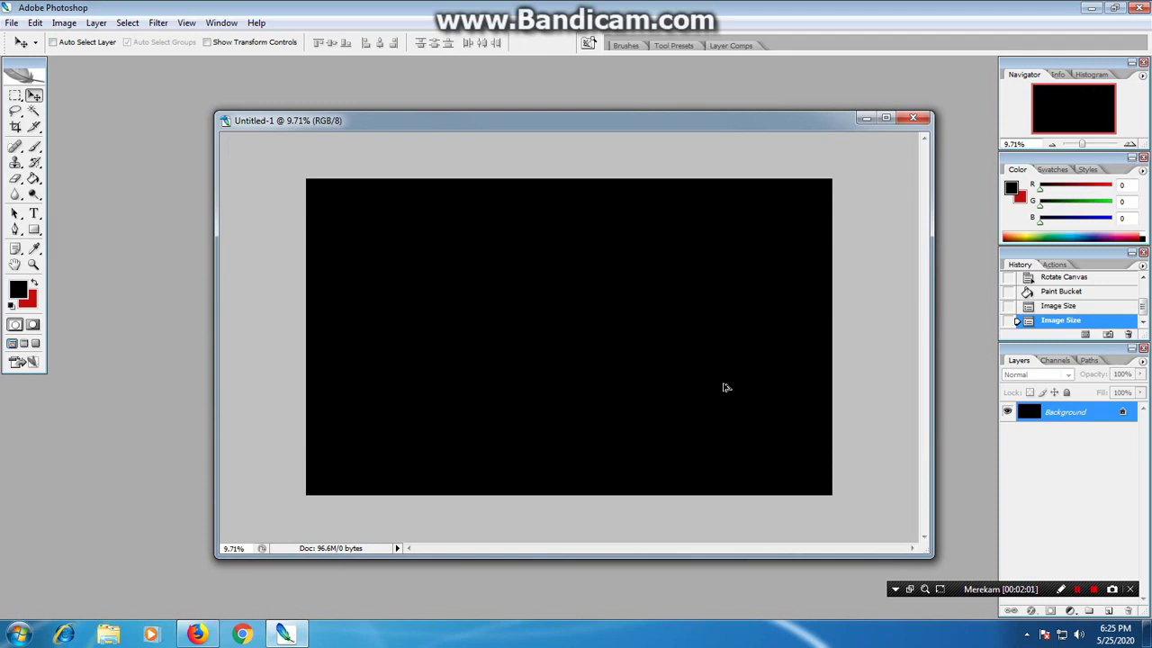
right_click(548, 128)
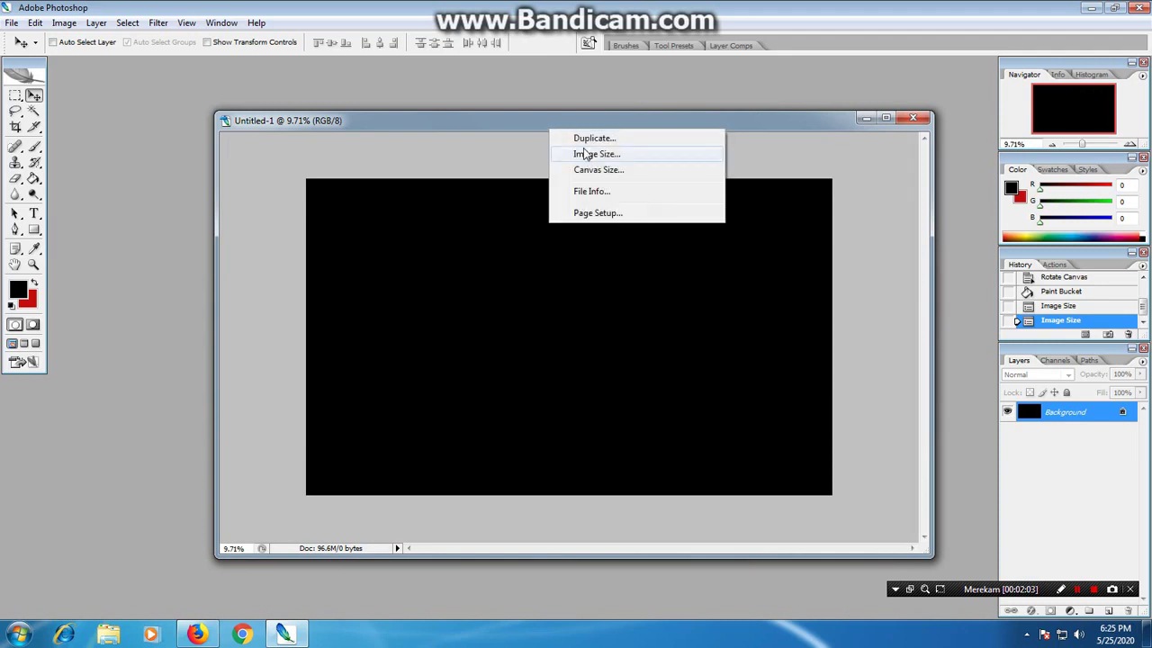
left_click(594, 155)
double_click(503, 269)
type("10")
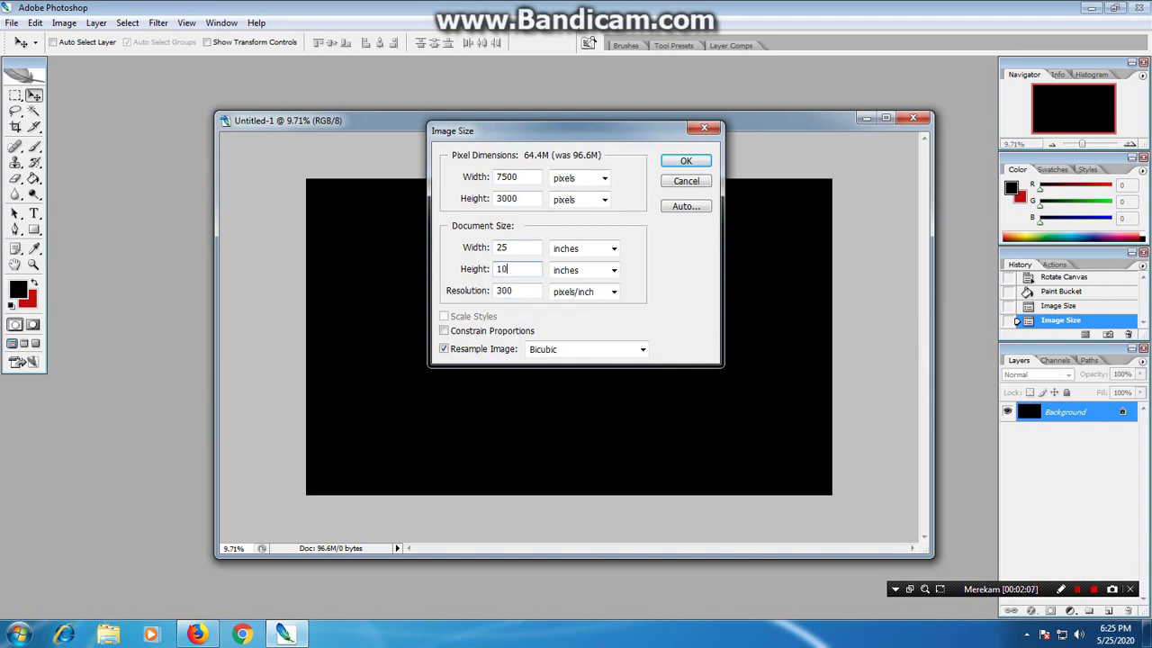
left_click(684, 161)
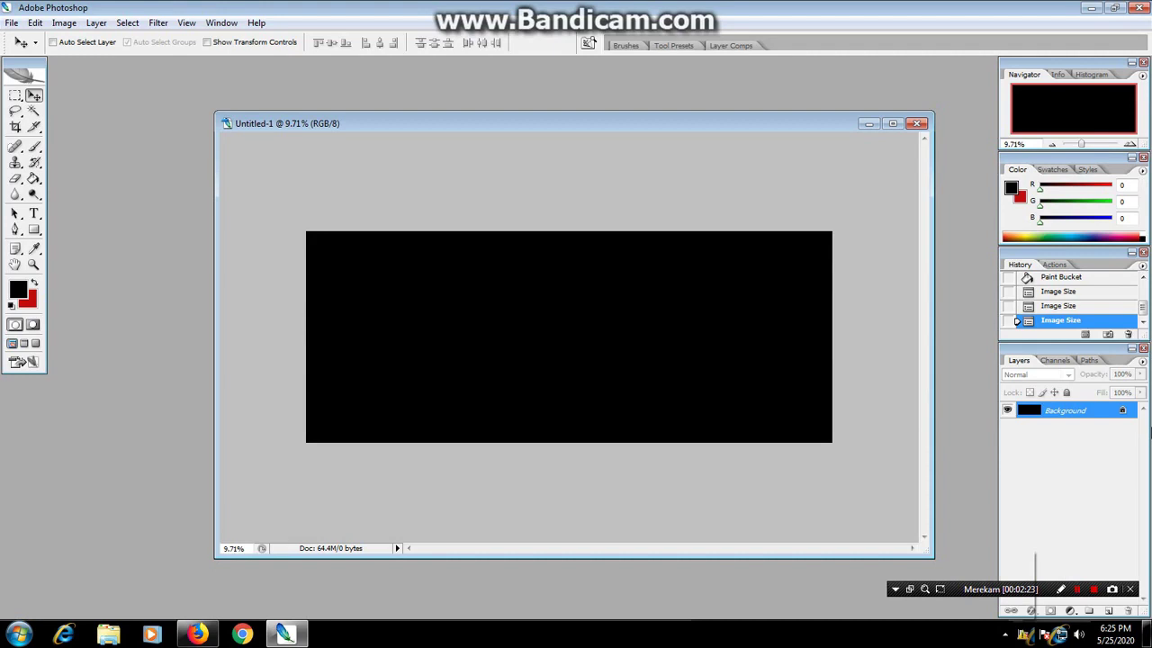
Step: Convert the locked Background into a regular layer with the default settings
double_click(1064, 404)
left_click(685, 200)
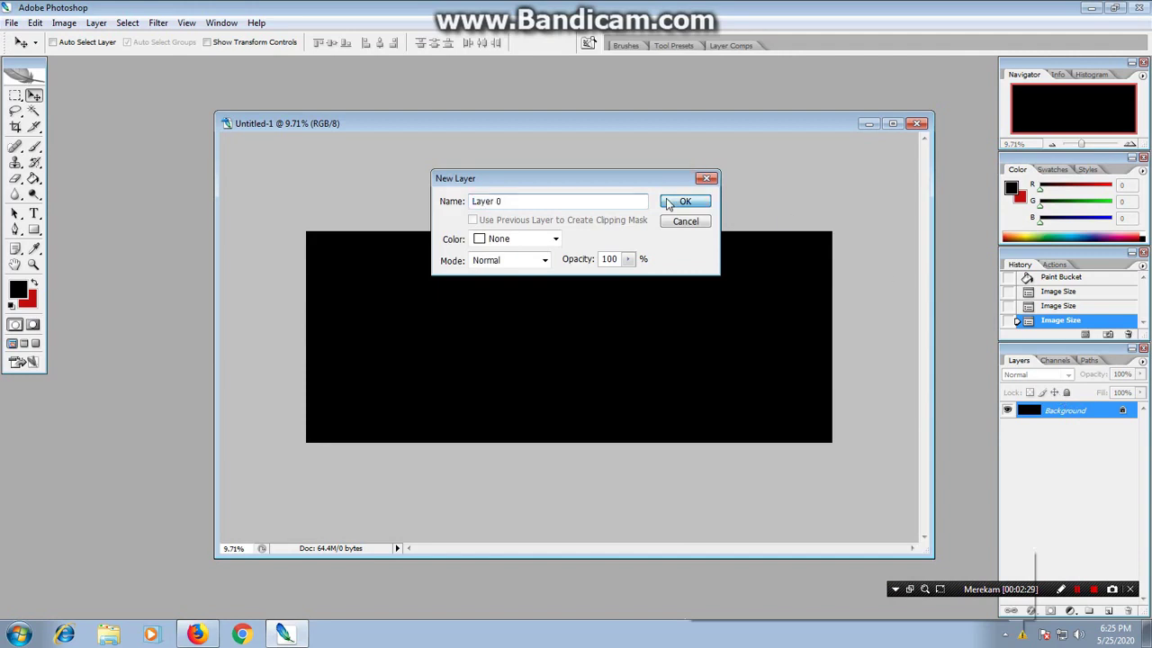
Step: Add a Gradient Overlay to Layer 0 and open its gradient for editing
left_click(1031, 611)
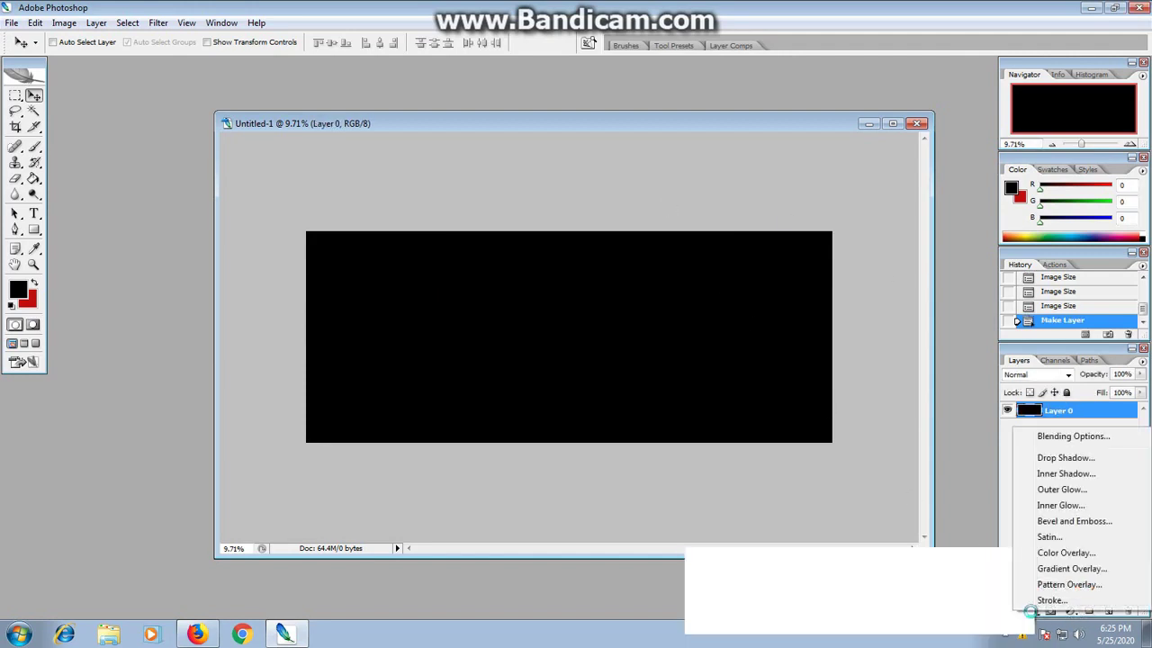
left_click(1066, 569)
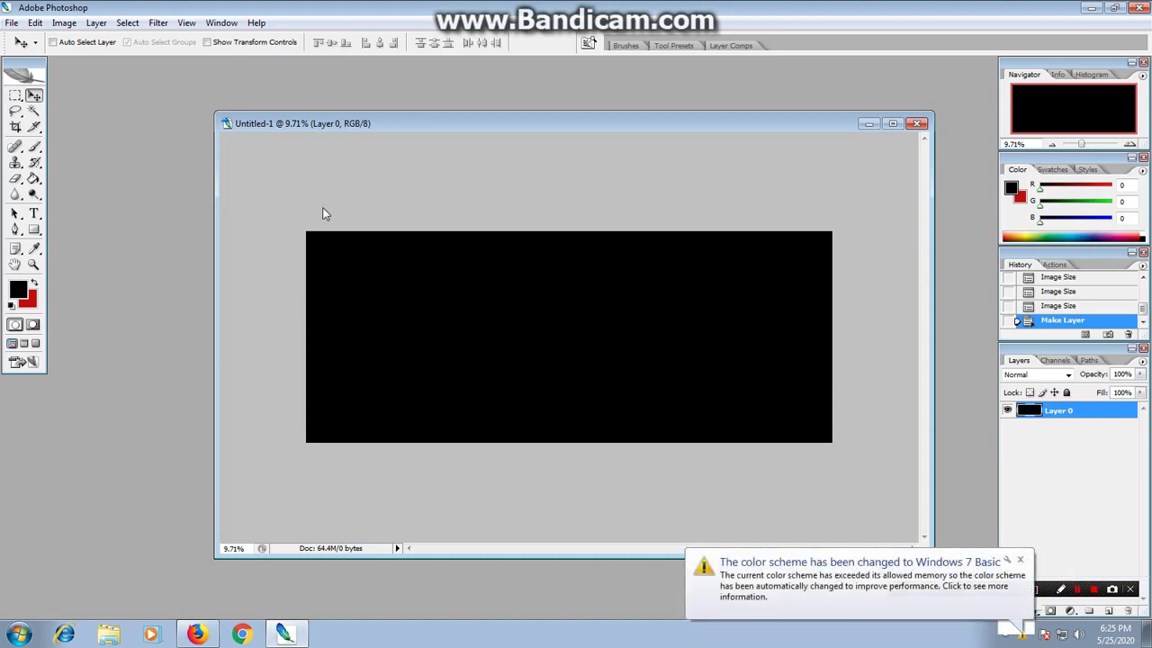
key("h")
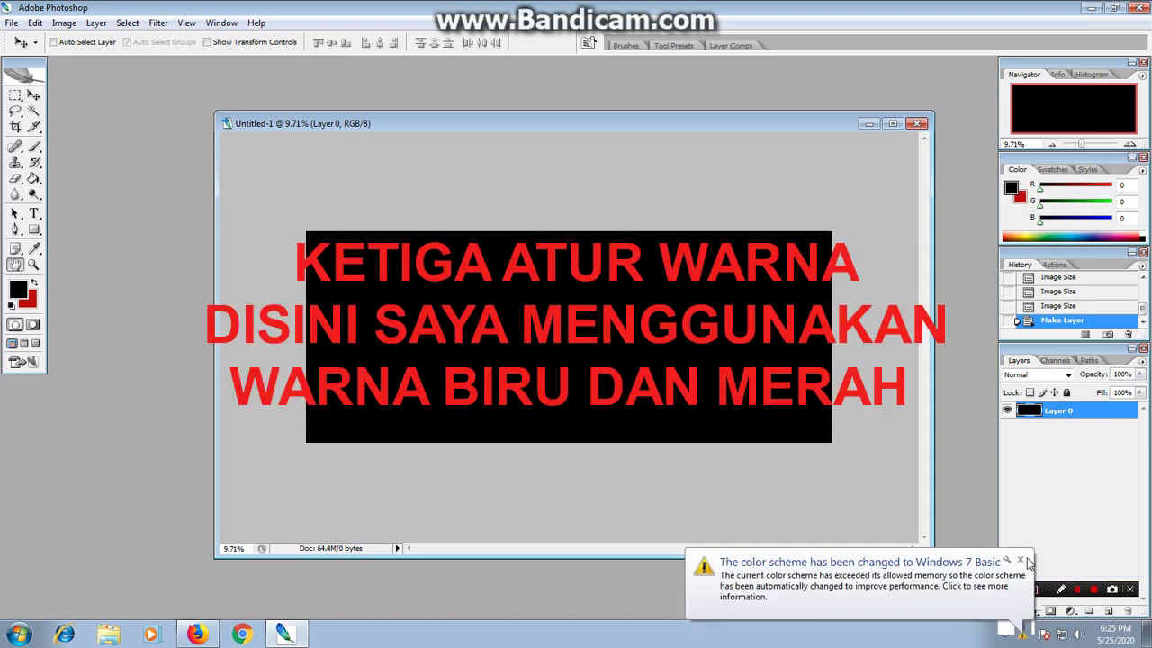
left_click(1022, 561)
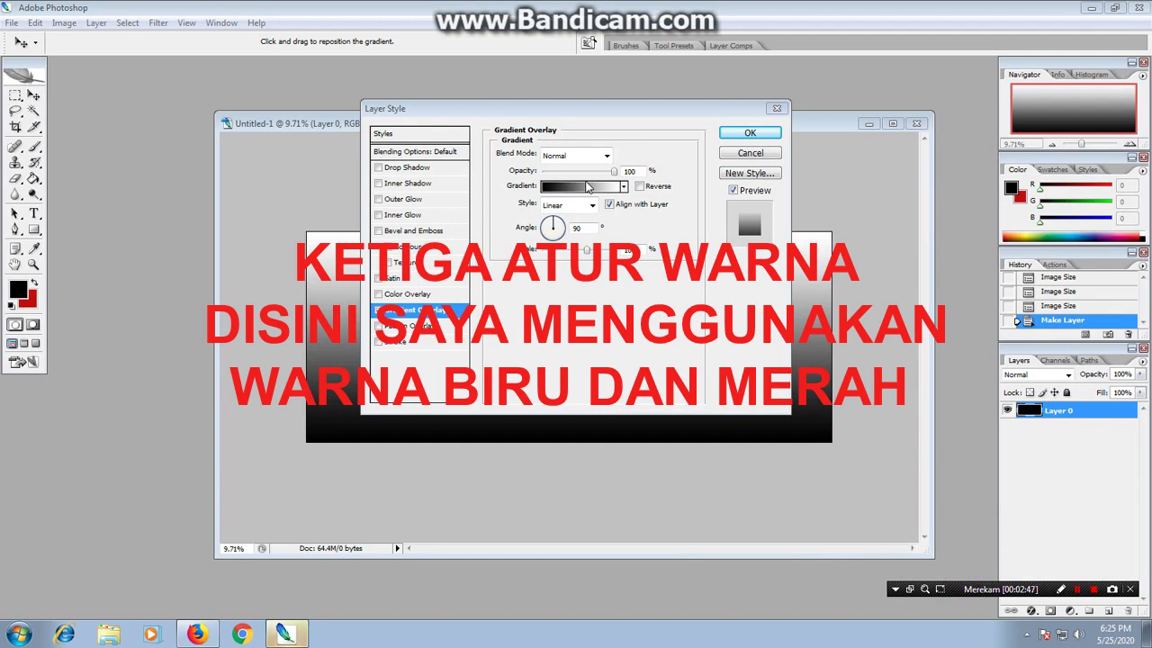
left_click(586, 186)
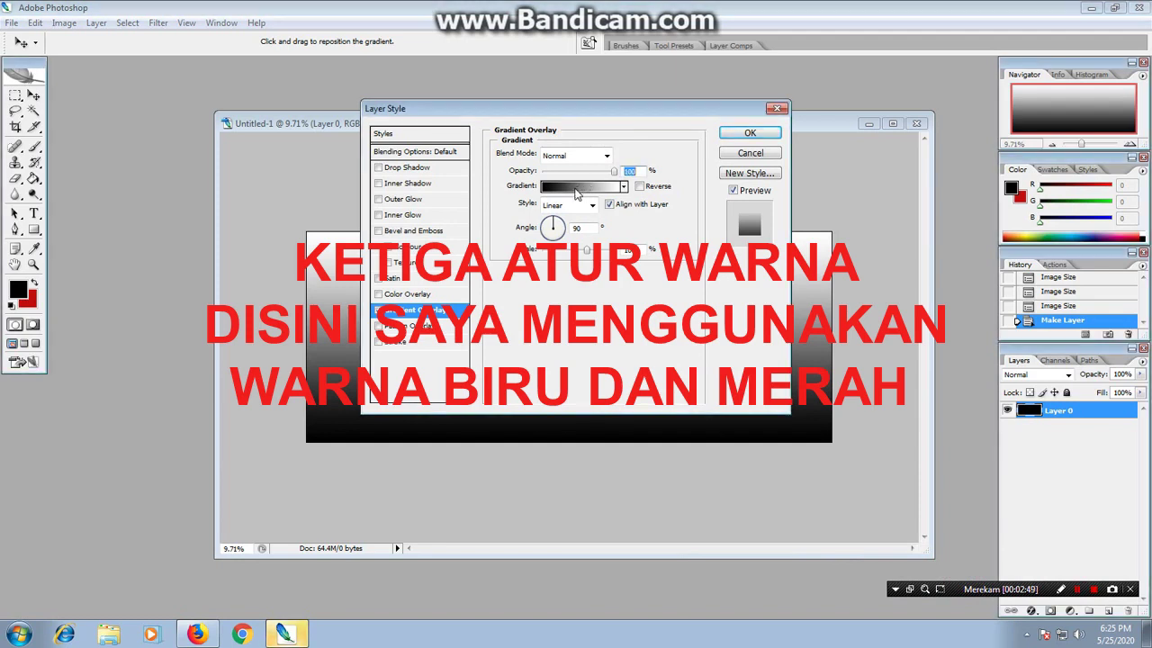
left_click(577, 189)
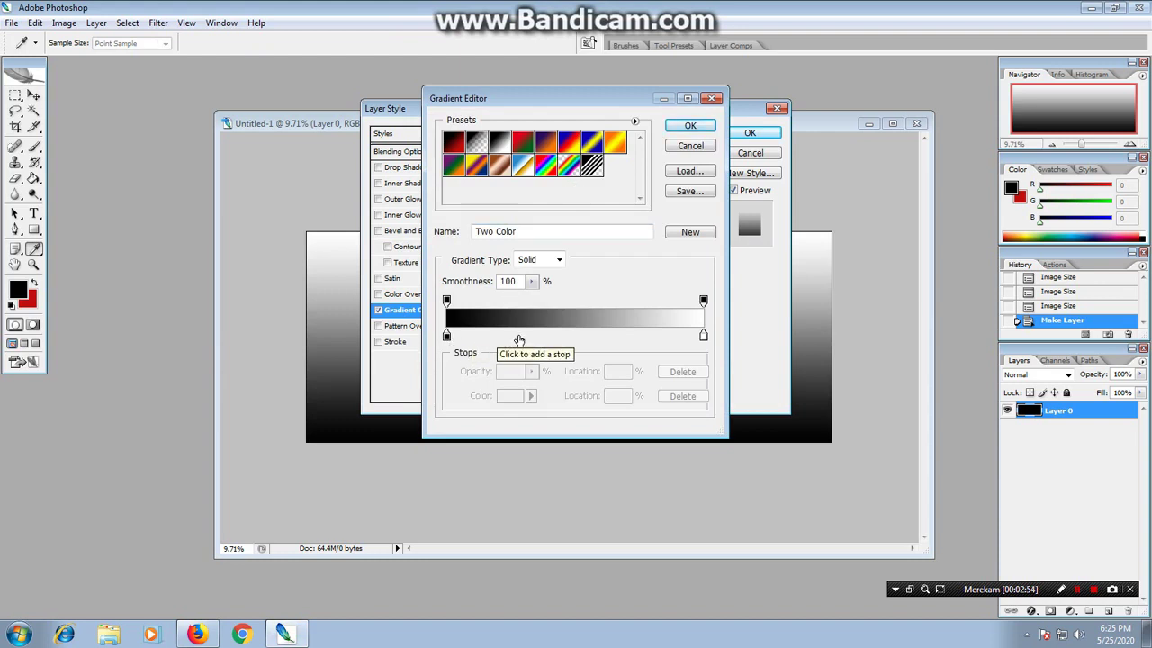
Step: Restrict the stop colours to web colors and set the gradient's white end stop to blue 0033ff
left_click(703, 337)
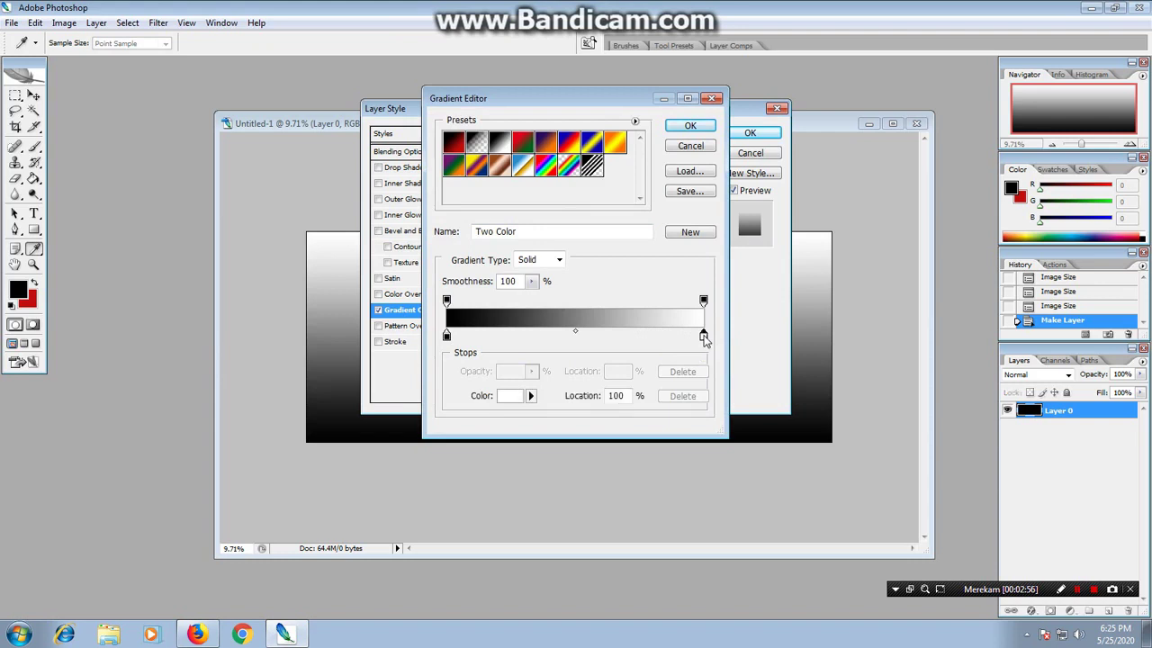
double_click(703, 336)
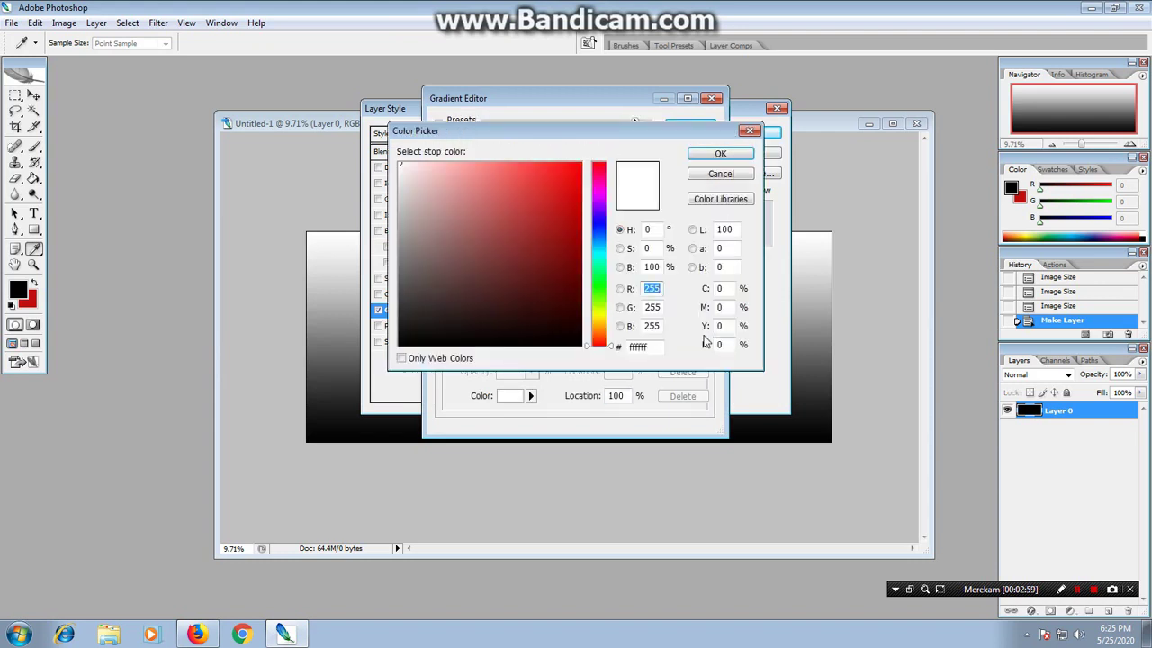
left_click(402, 358)
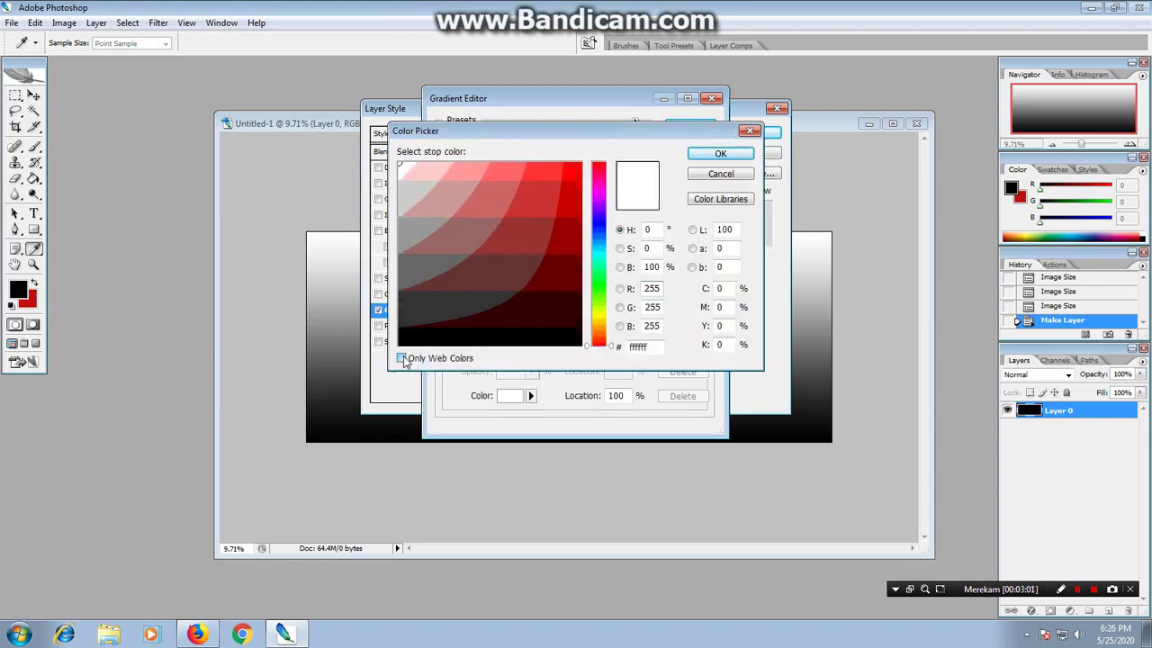
left_click(602, 234)
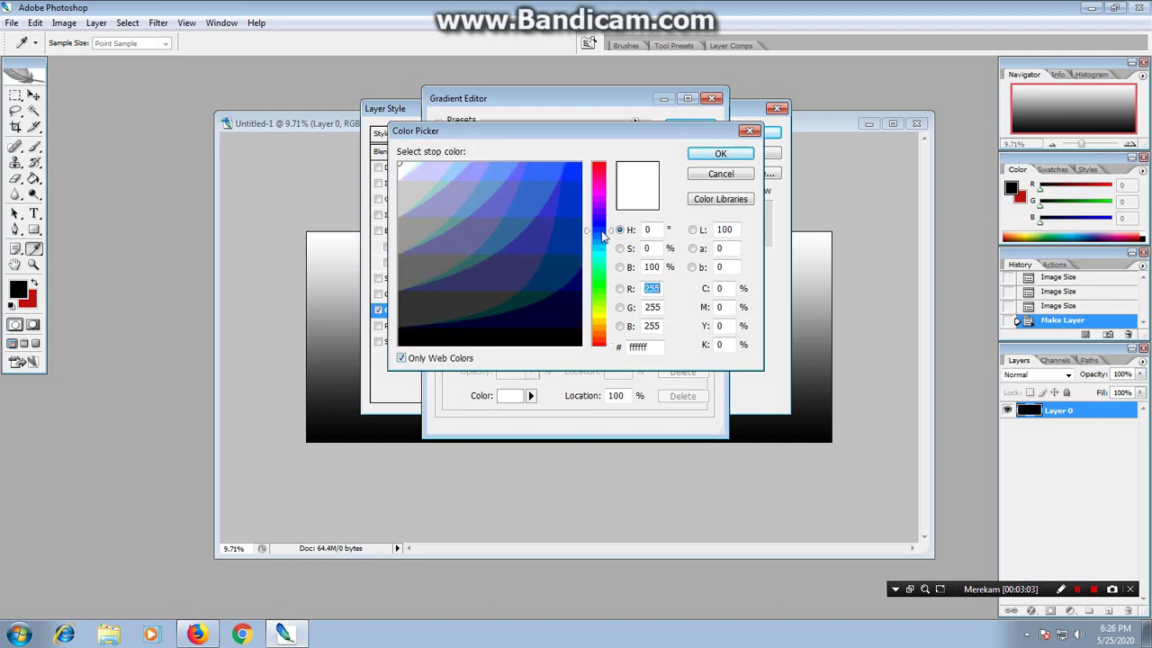
left_click(571, 176)
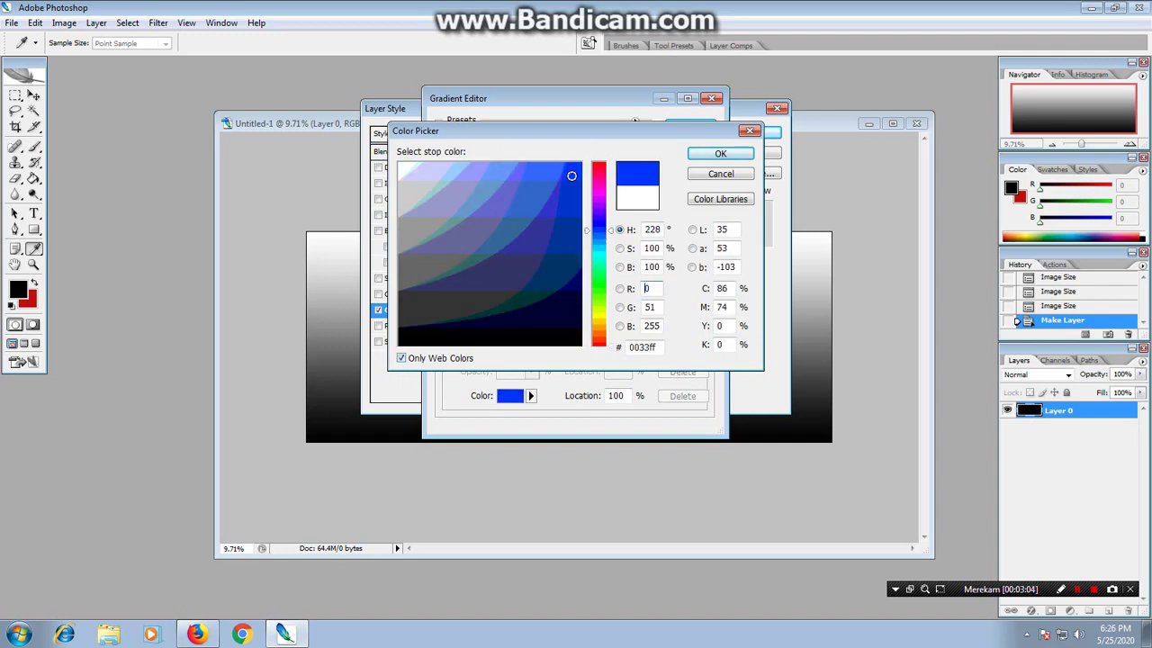
left_click(720, 155)
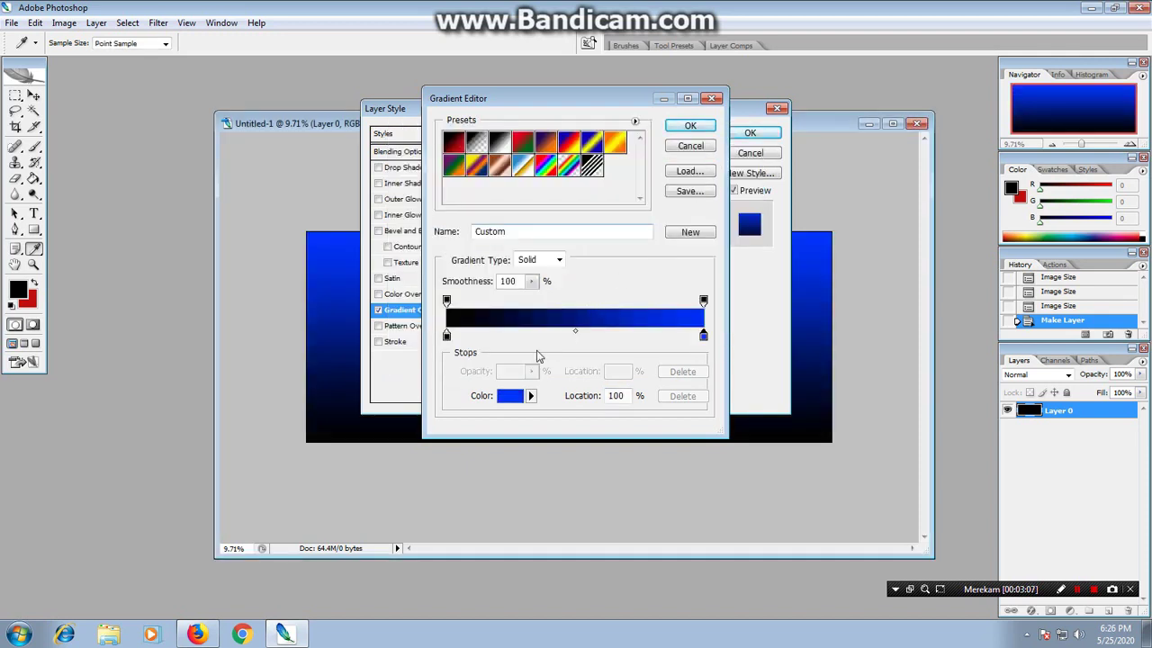
Step: Set the gradient's black start stop to red cc0000 and apply the Gradient Overlay to the layer
left_click(446, 337)
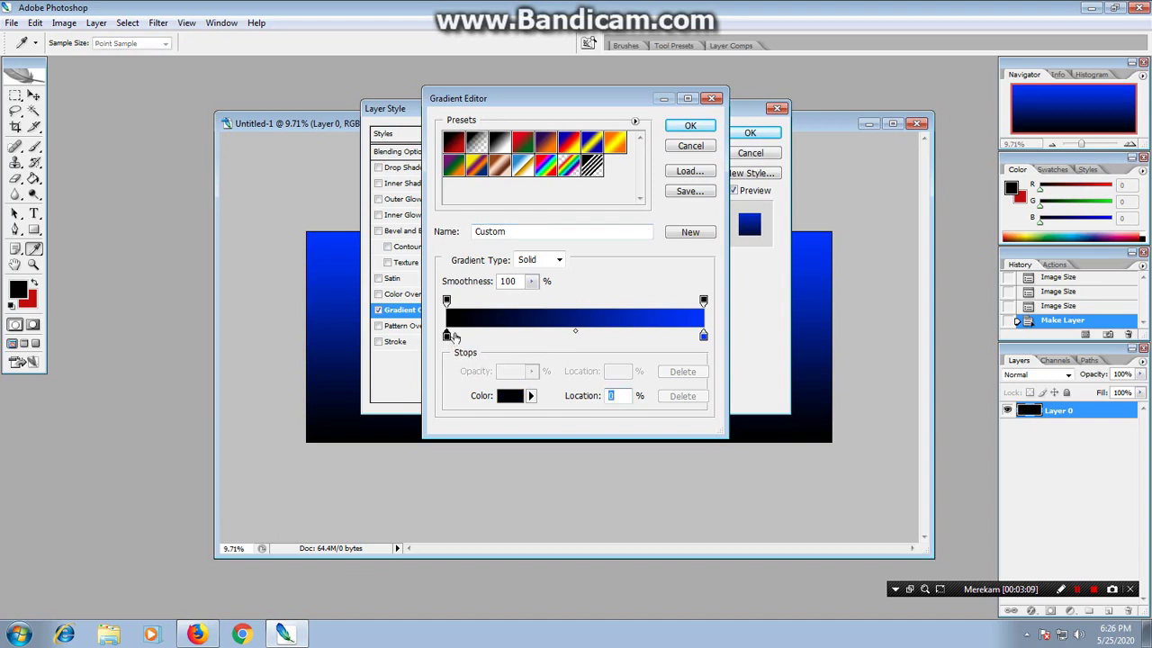
left_click(511, 399)
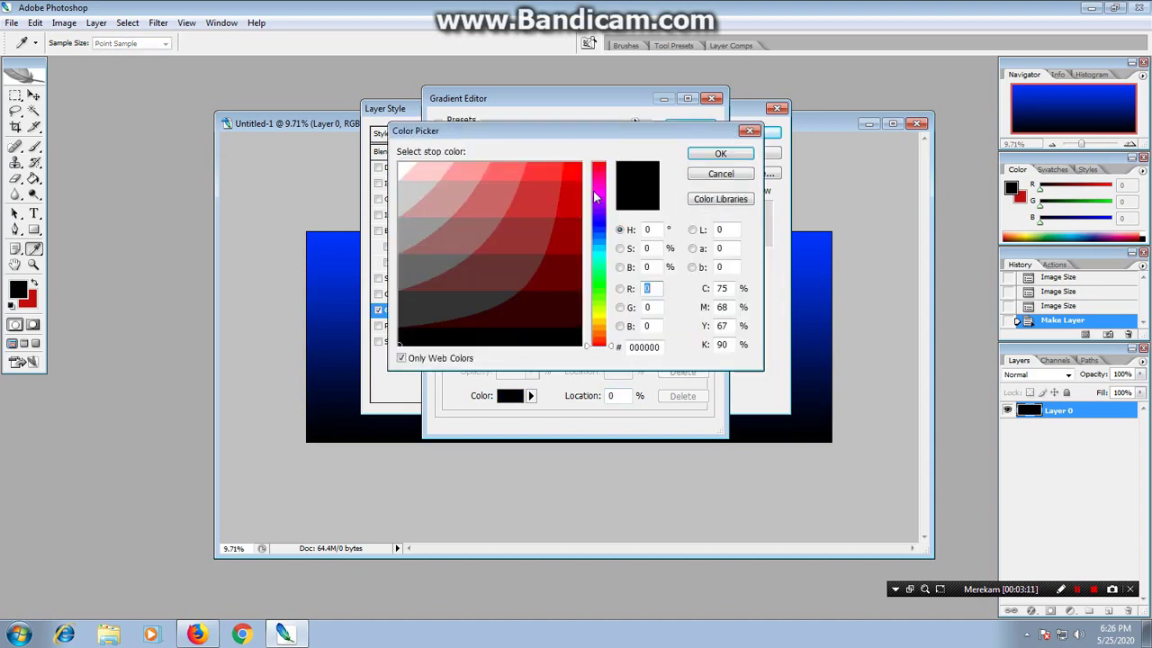
type("204")
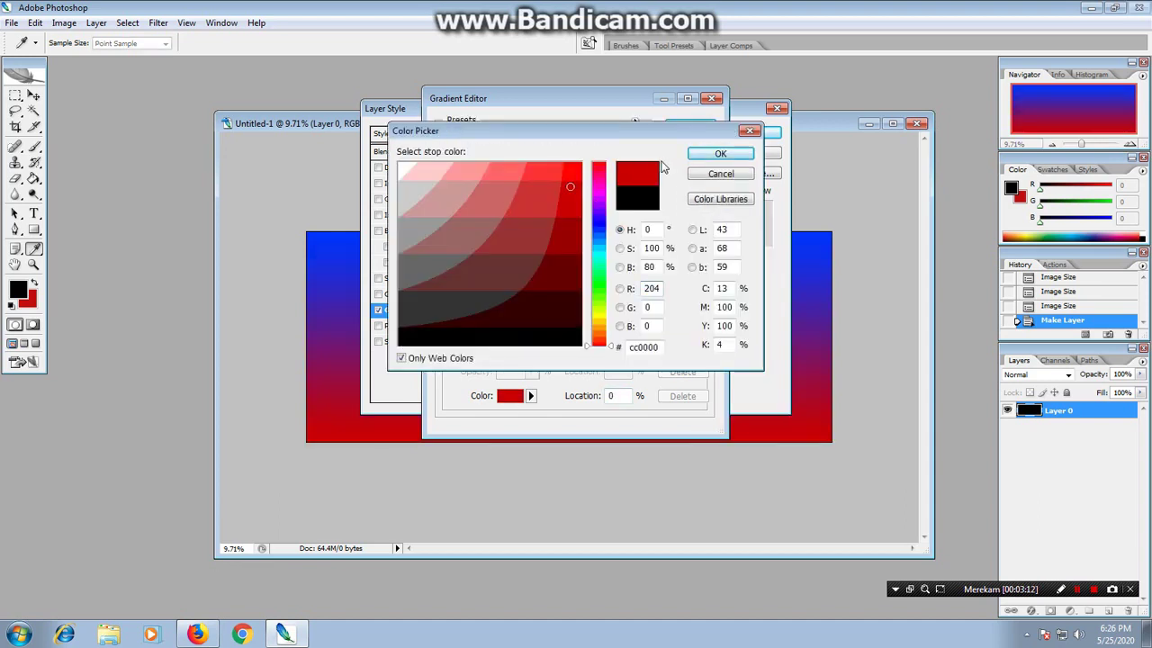
left_click(731, 155)
left_click(698, 130)
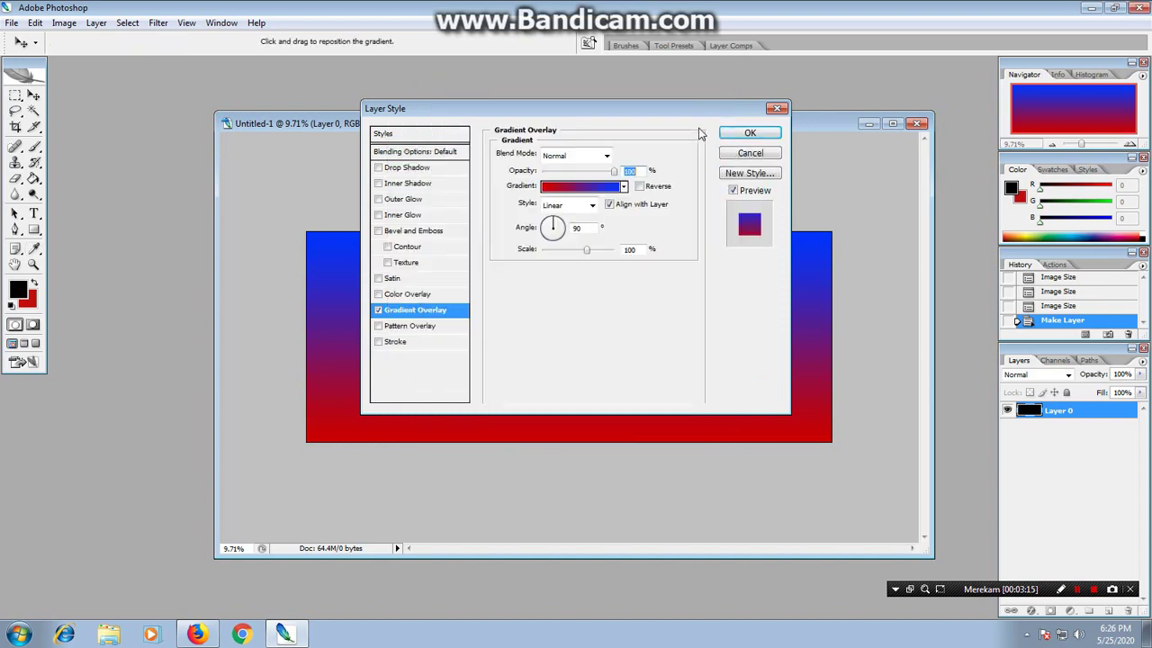
left_click(747, 133)
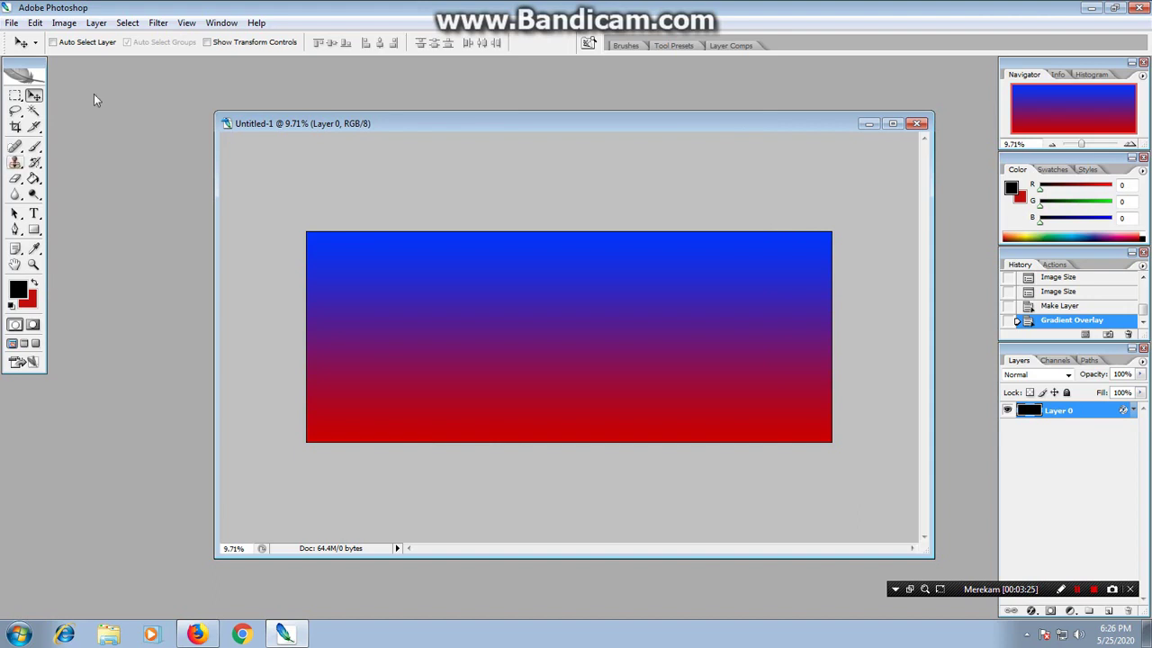
Step: Add the text DAENK NET at 72 pt on the upper part of the banner
left_click(36, 214)
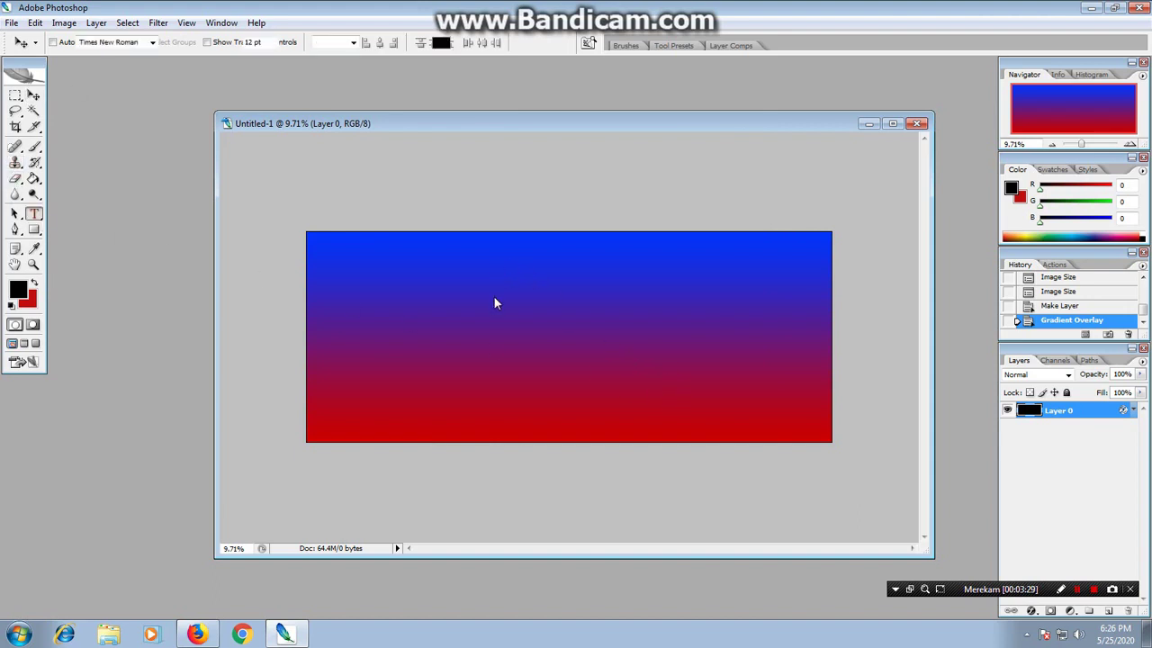
left_click(393, 305)
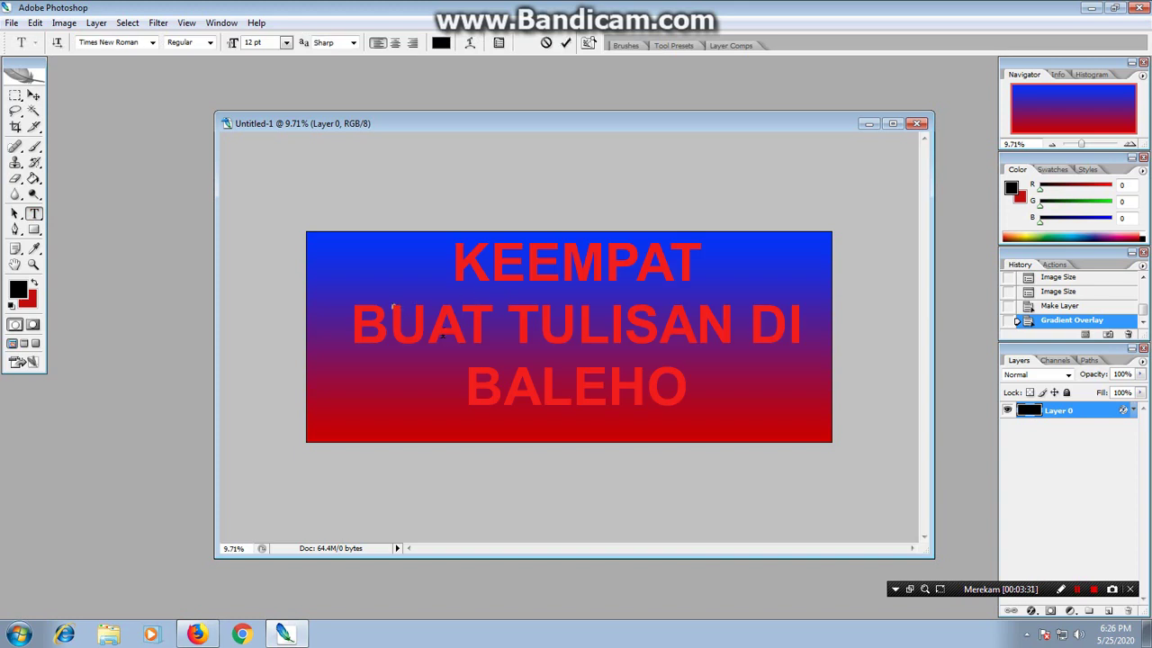
left_click(285, 42)
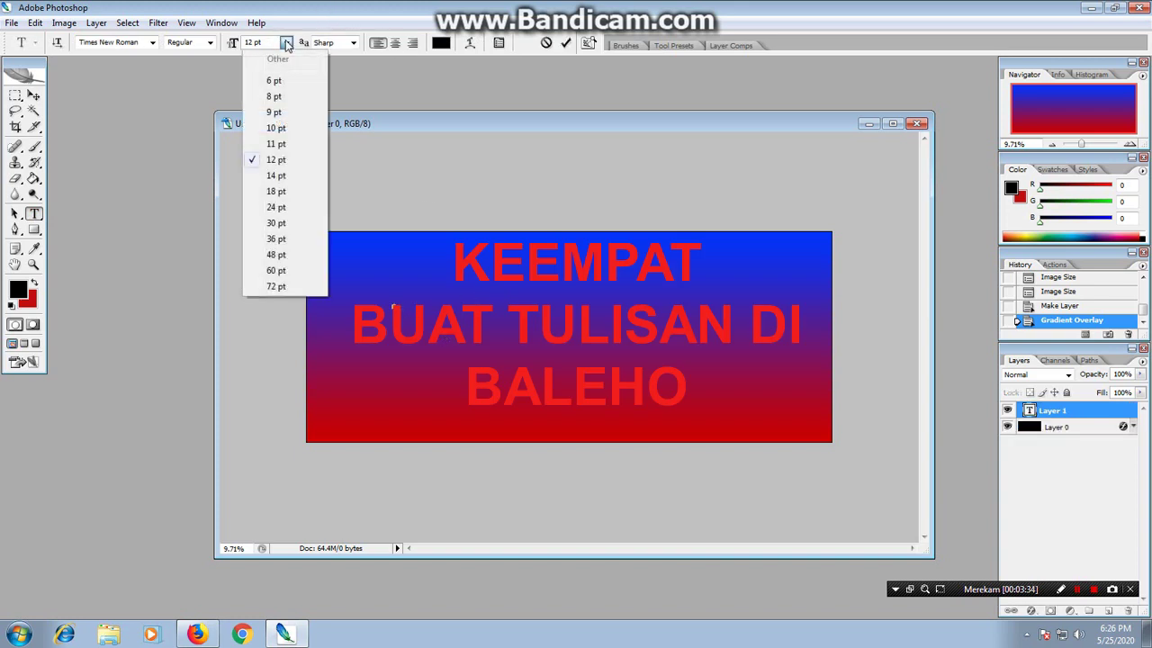
left_click(278, 287)
type("d")
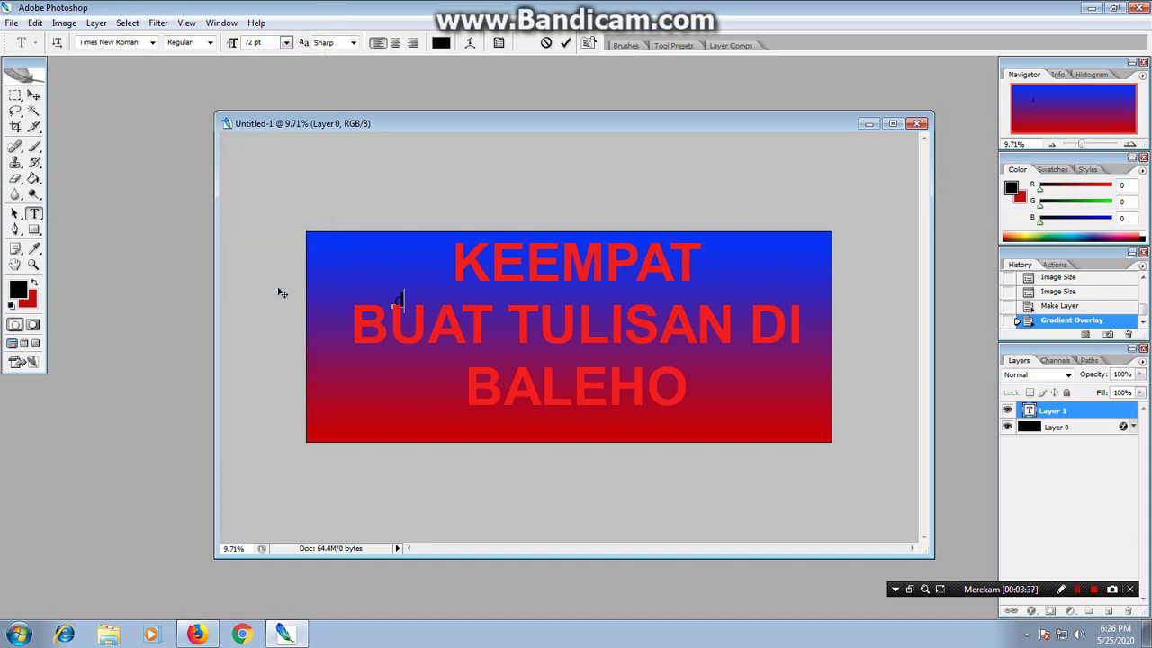
key("BackSpace")
type("DA")
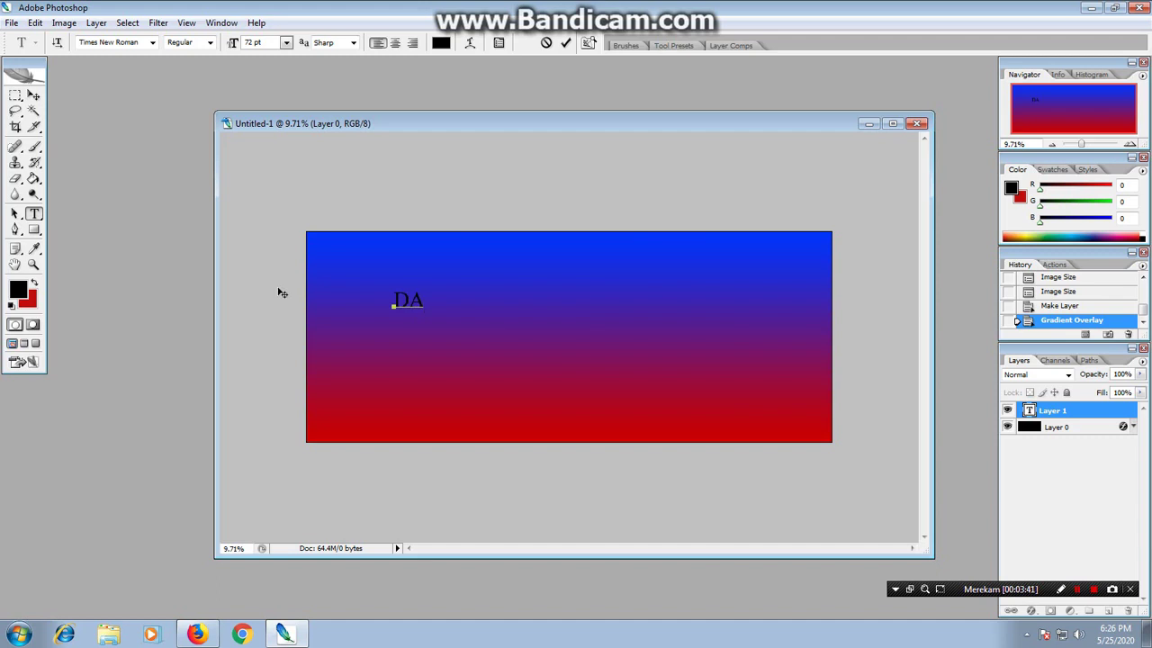
type("FN")
type("K NET")
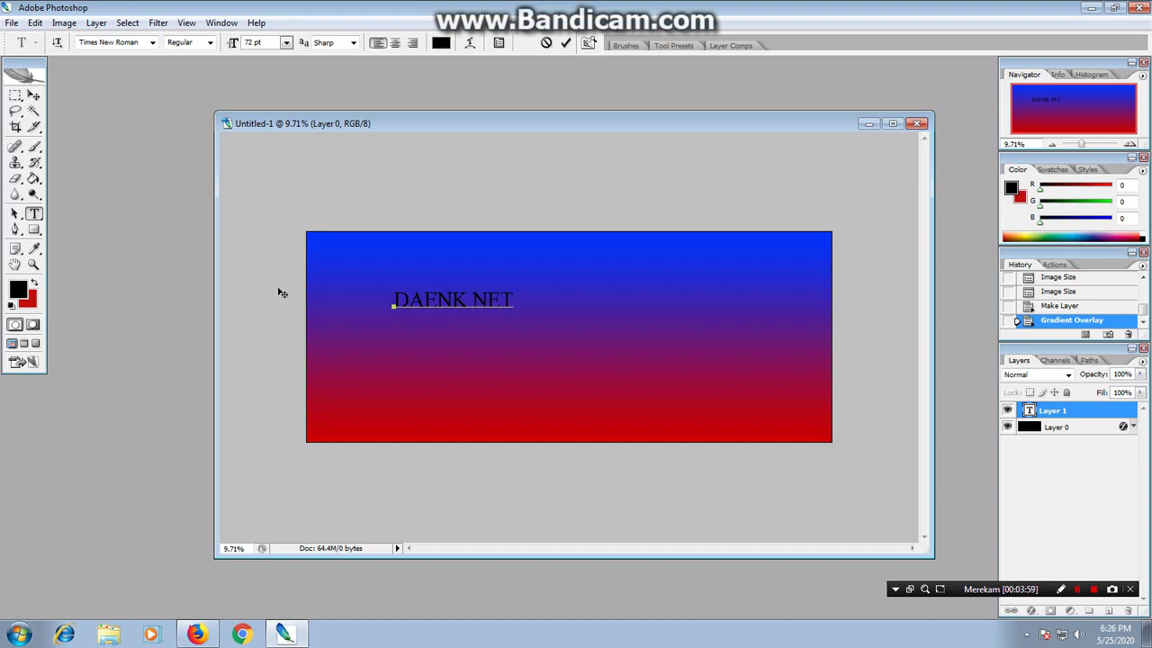
Step: Format the whole DAENK NET text in Arial with the Black style at 200 pt
key("ctrl+a")
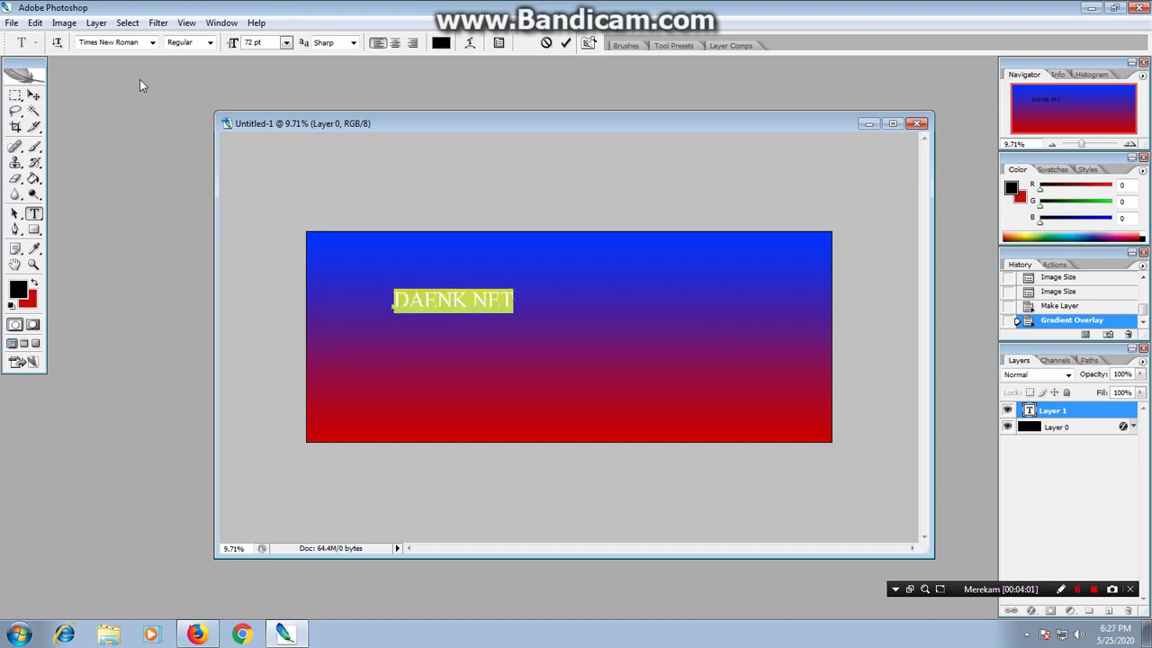
left_click(126, 43)
type("Arial")
key("Return")
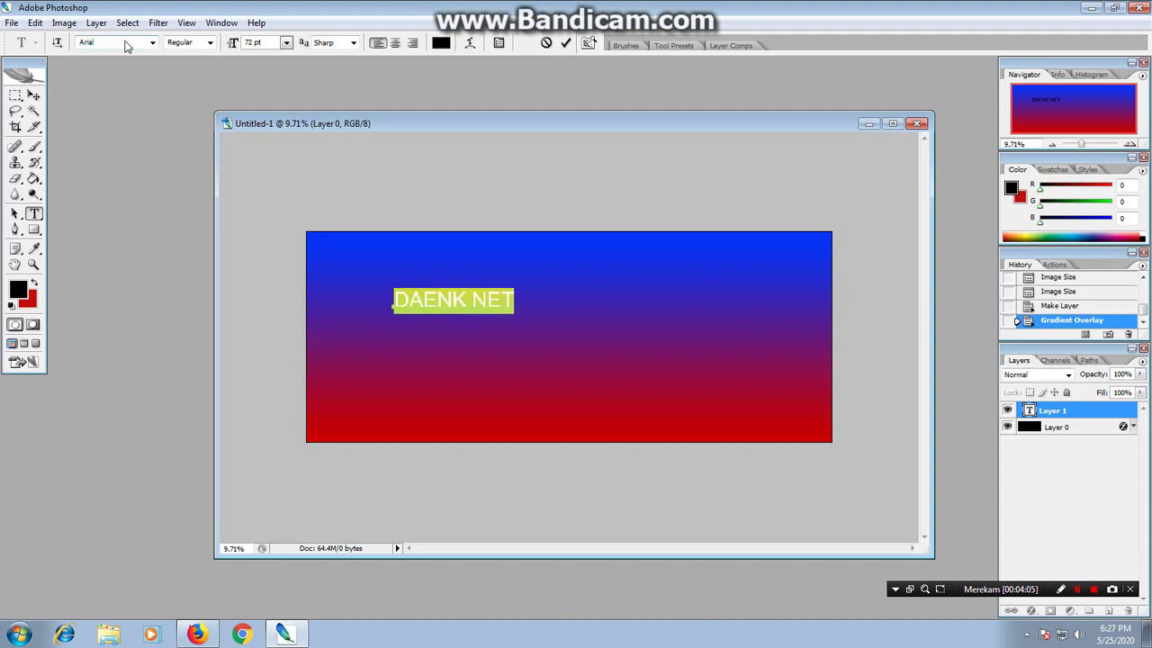
left_click(199, 43)
left_click(192, 125)
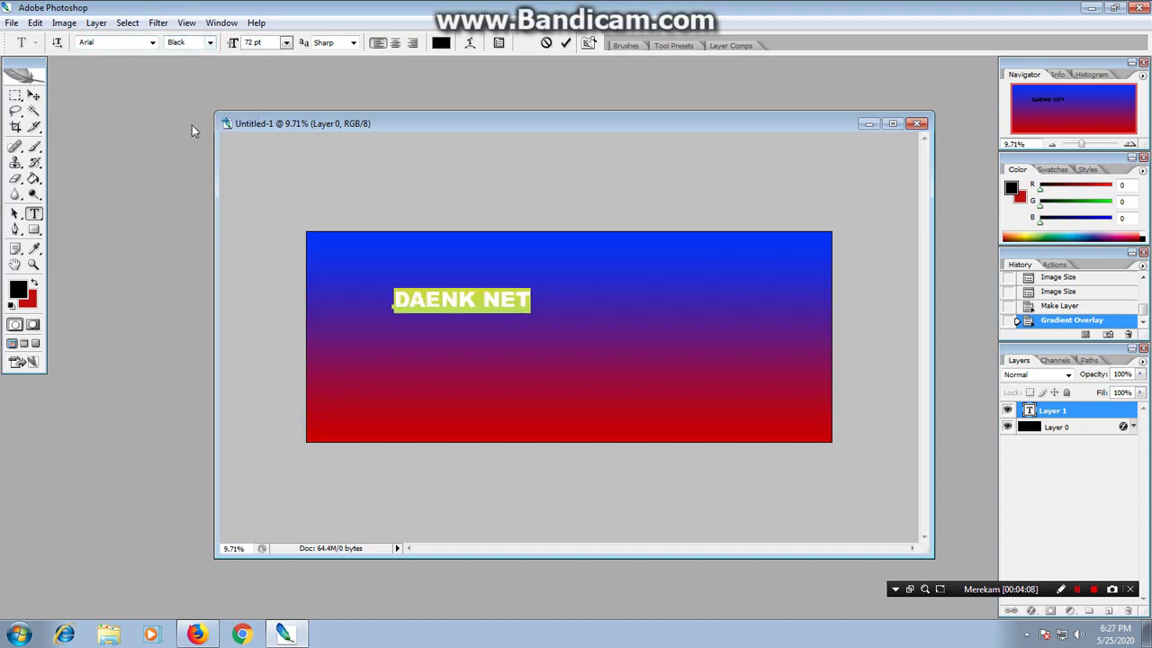
left_click(232, 44)
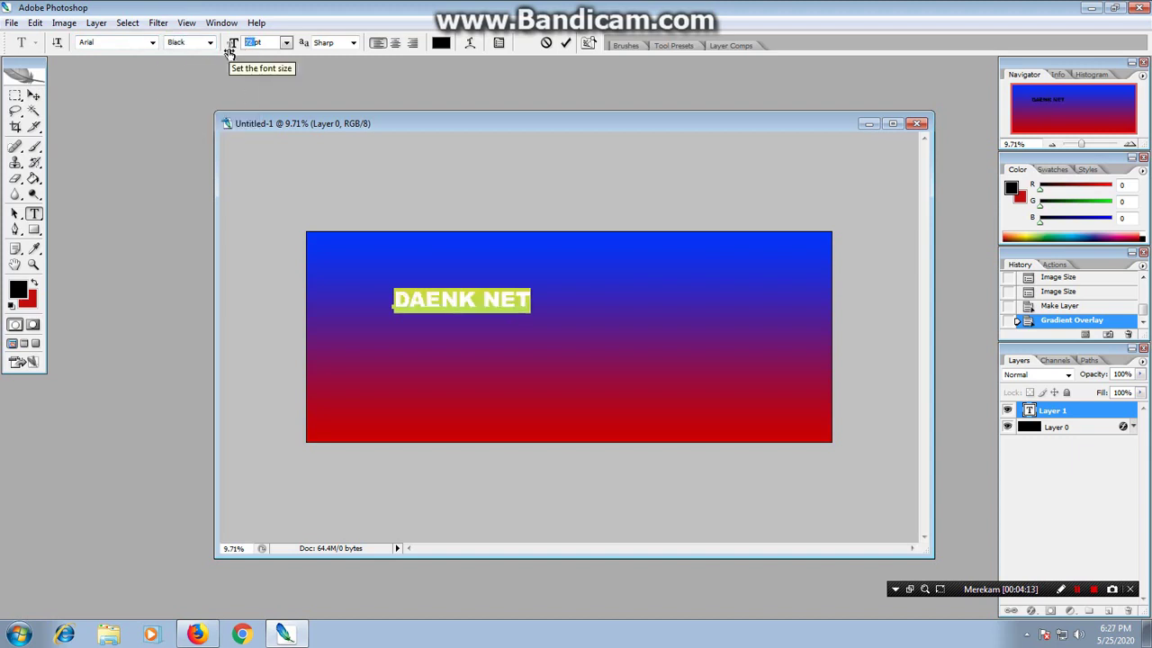
type("200")
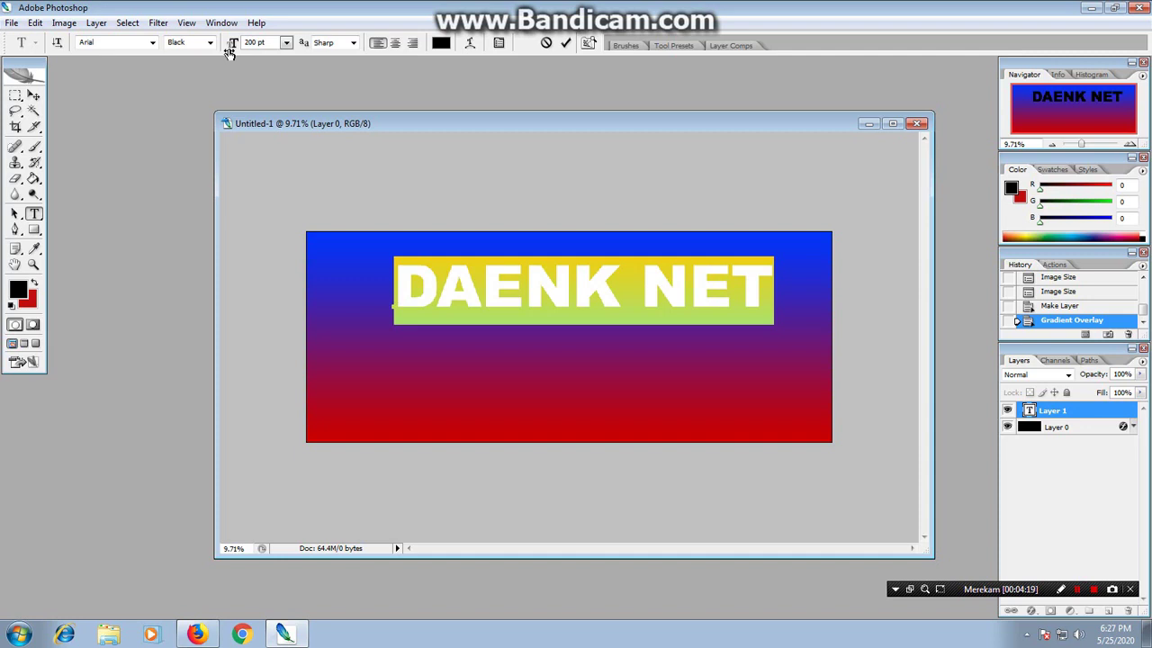
Step: Move the DAENK NET text slightly down so it sits just above the banner's middle
left_click(33, 95)
left_click_drag(612, 301, 608, 340)
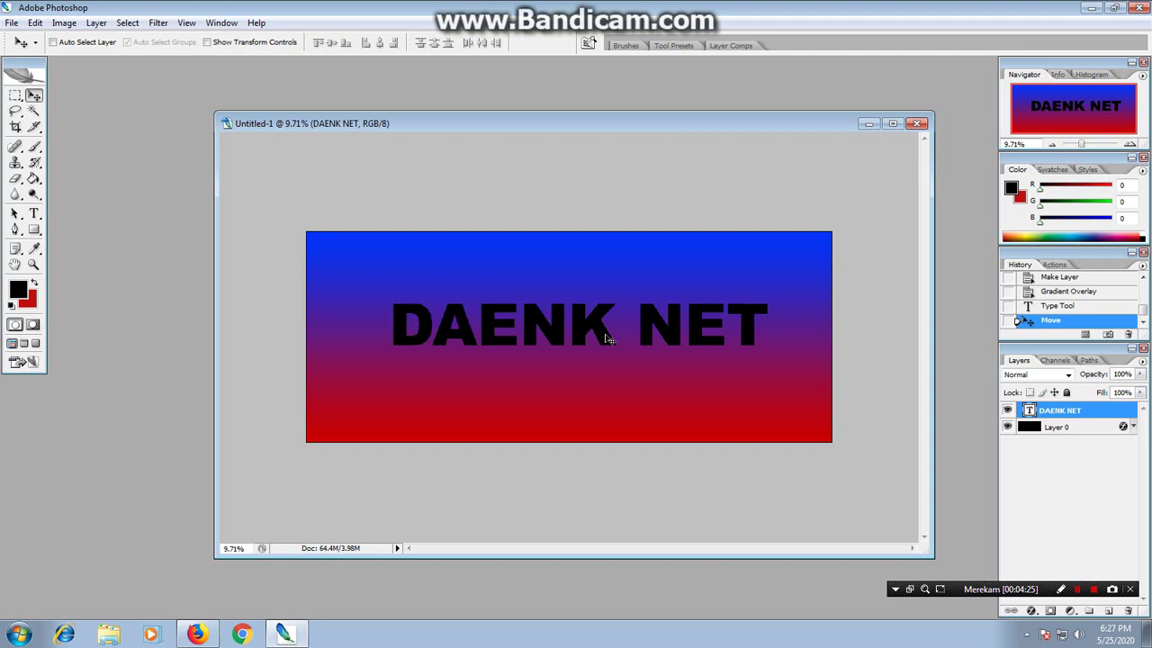
mouse_move(608, 339)
left_mouse_down()
mouse_move(597, 298)
mouse_move(608, 322)
mouse_move(592, 328)
left_mouse_up()
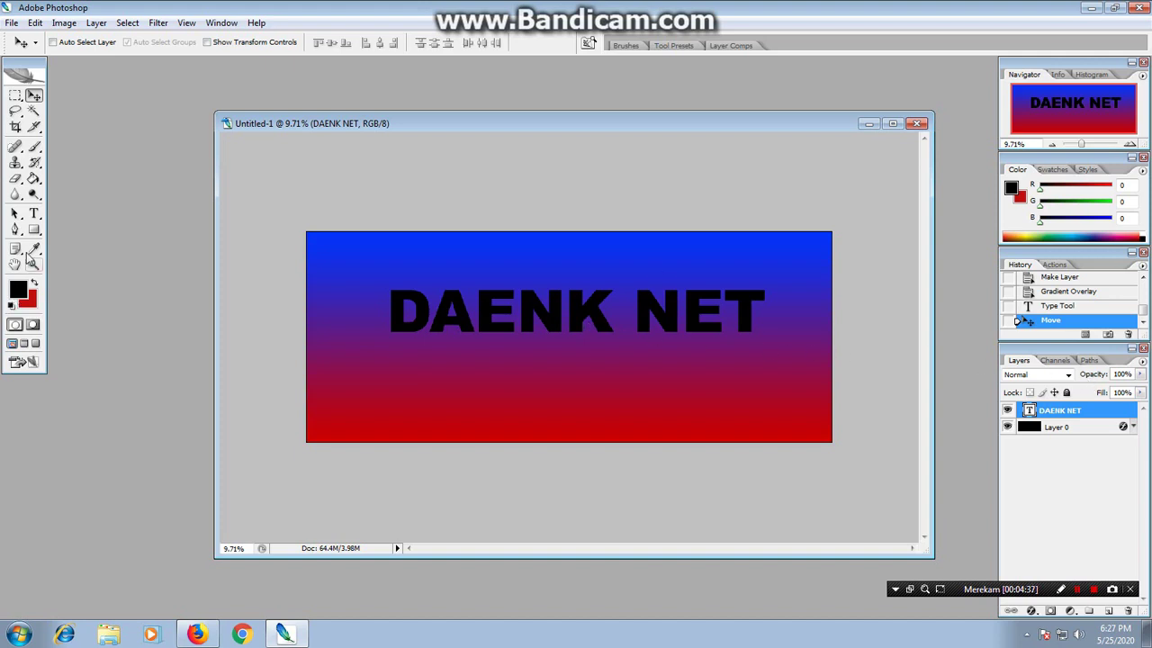
Step: Change the colour of the whole DAENK NET text to bright blue and commit the edit
left_click(35, 216)
left_click(723, 310)
left_click_drag(765, 313, 387, 324)
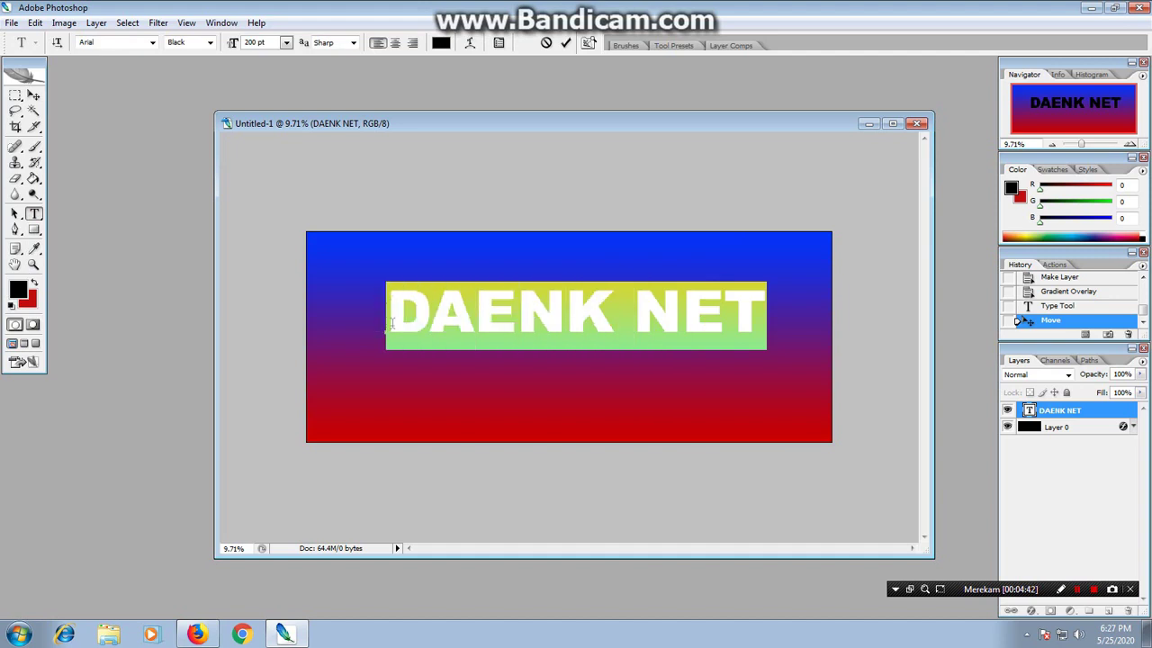
left_click(440, 43)
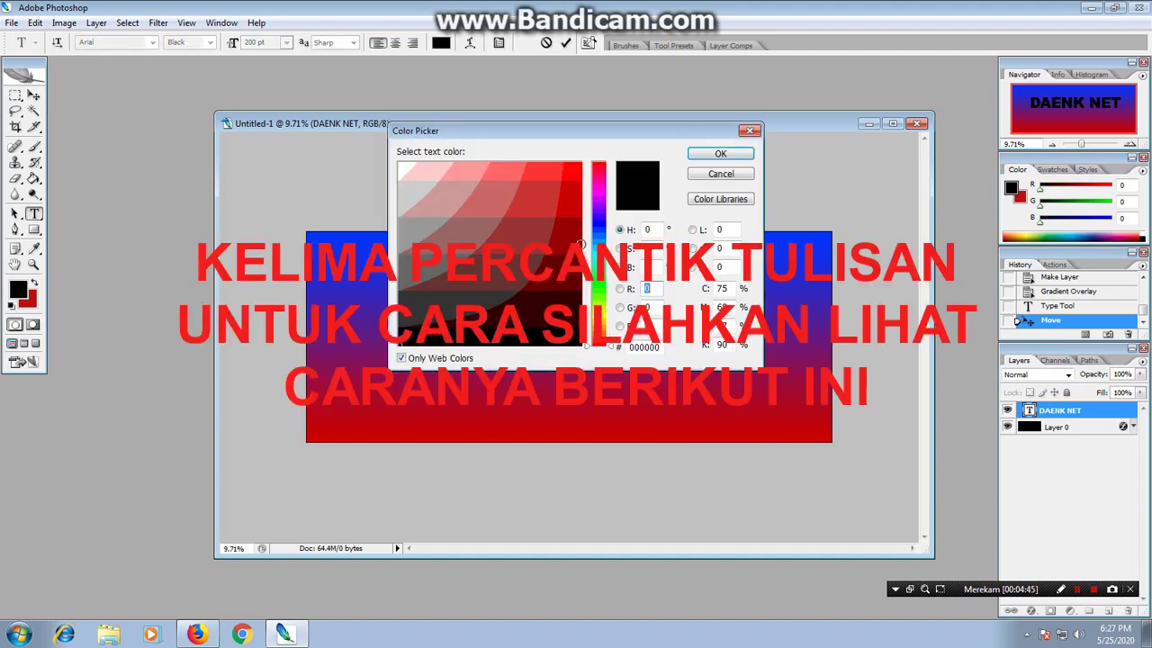
left_click(598, 230)
left_click(569, 171)
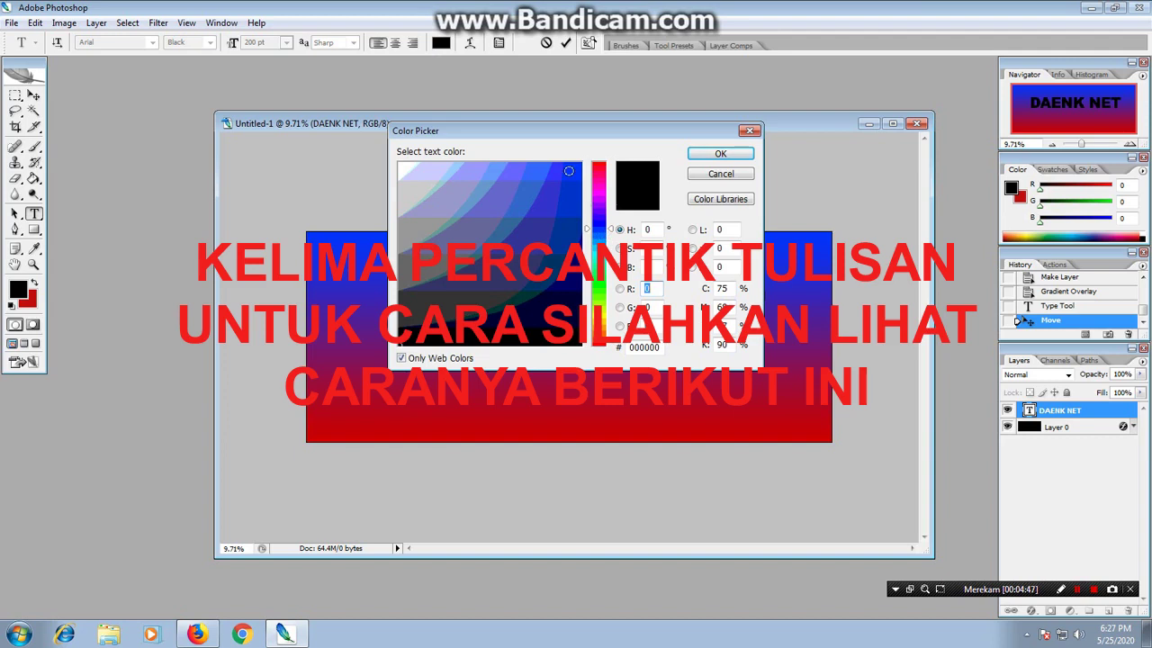
left_click(720, 153)
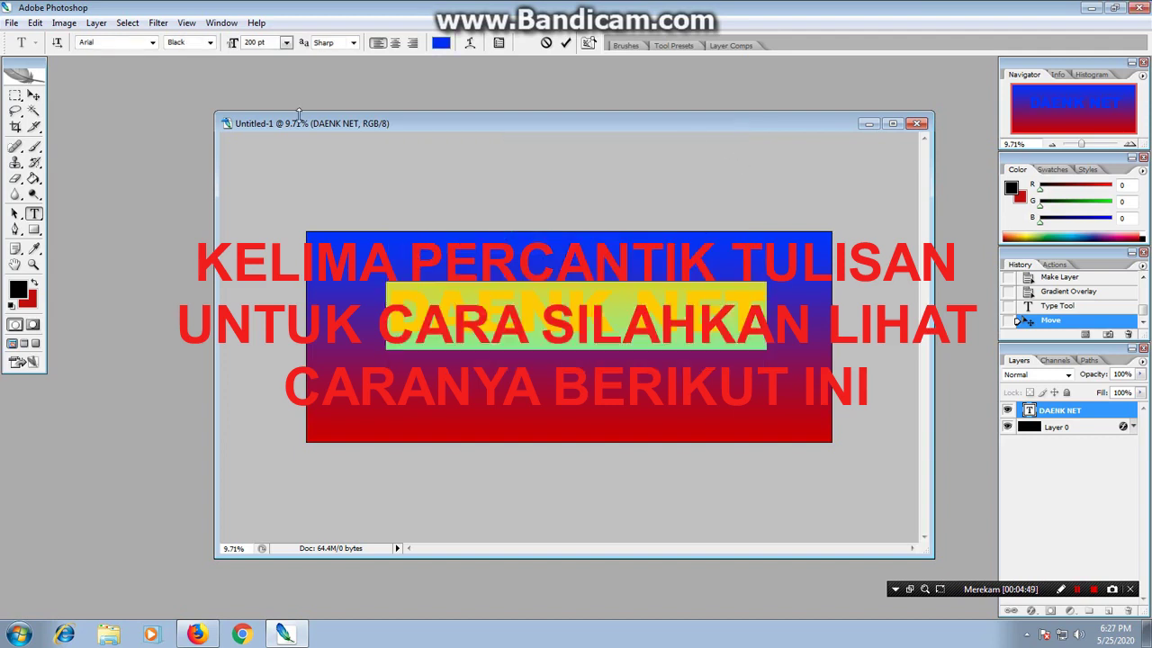
left_click(34, 94)
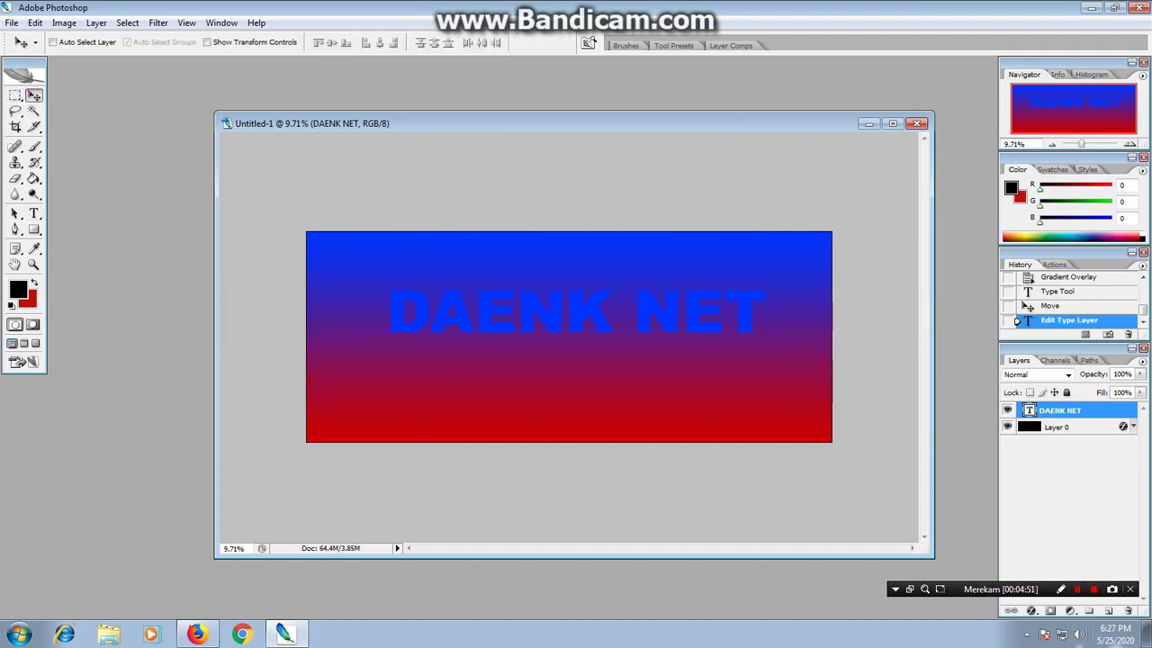
Step: Add a thick outside stroke in yellow-green (ccff00) to the DAENK NET text layer
left_click(1032, 610)
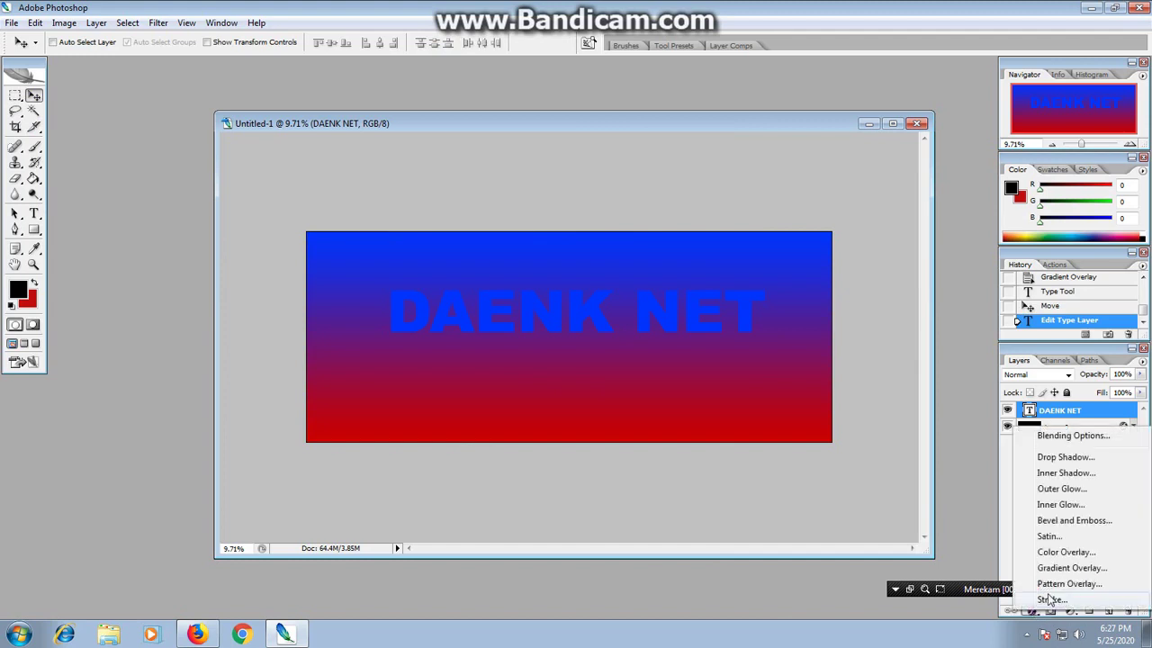
left_click(1050, 600)
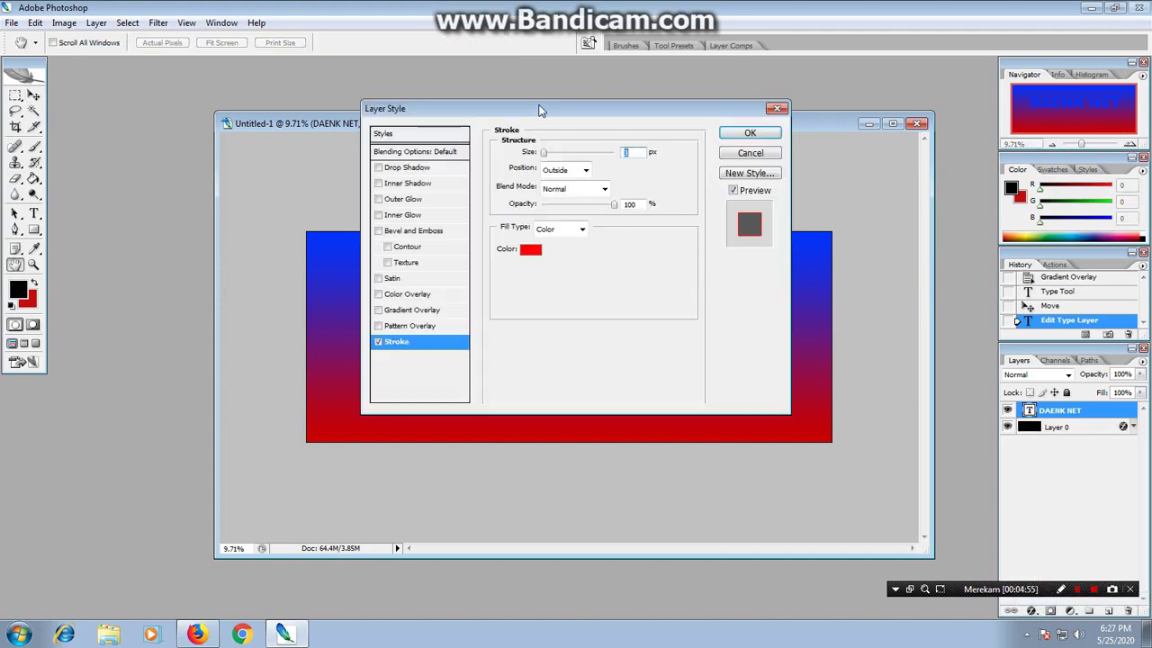
left_click_drag(529, 114, 896, 244)
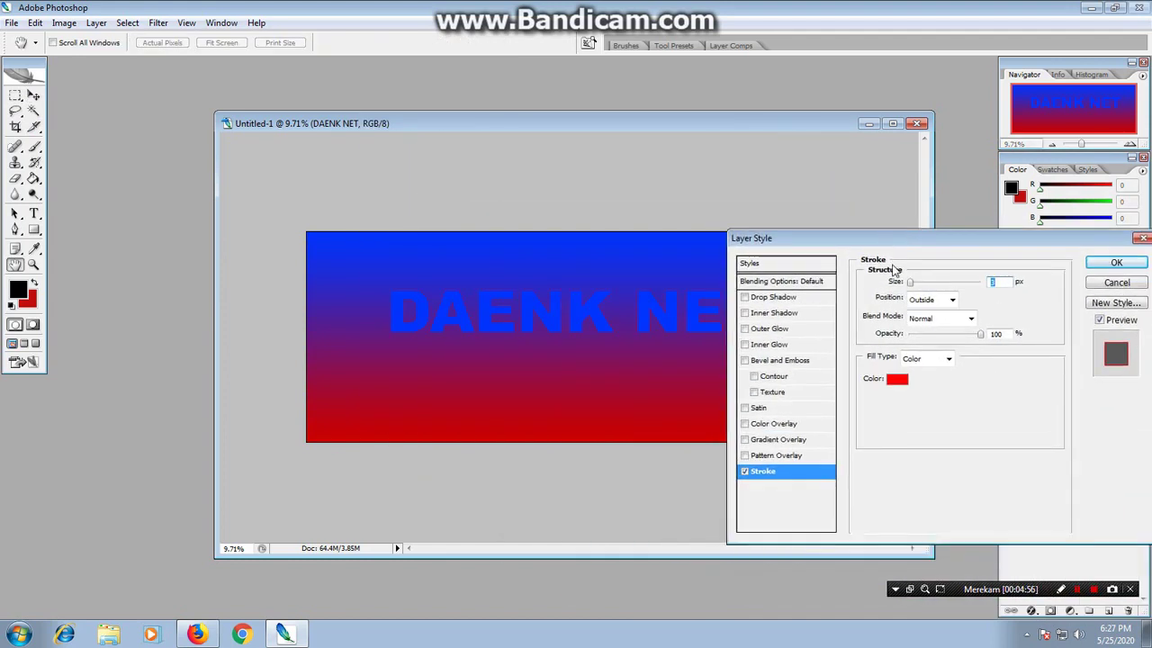
left_click(897, 379)
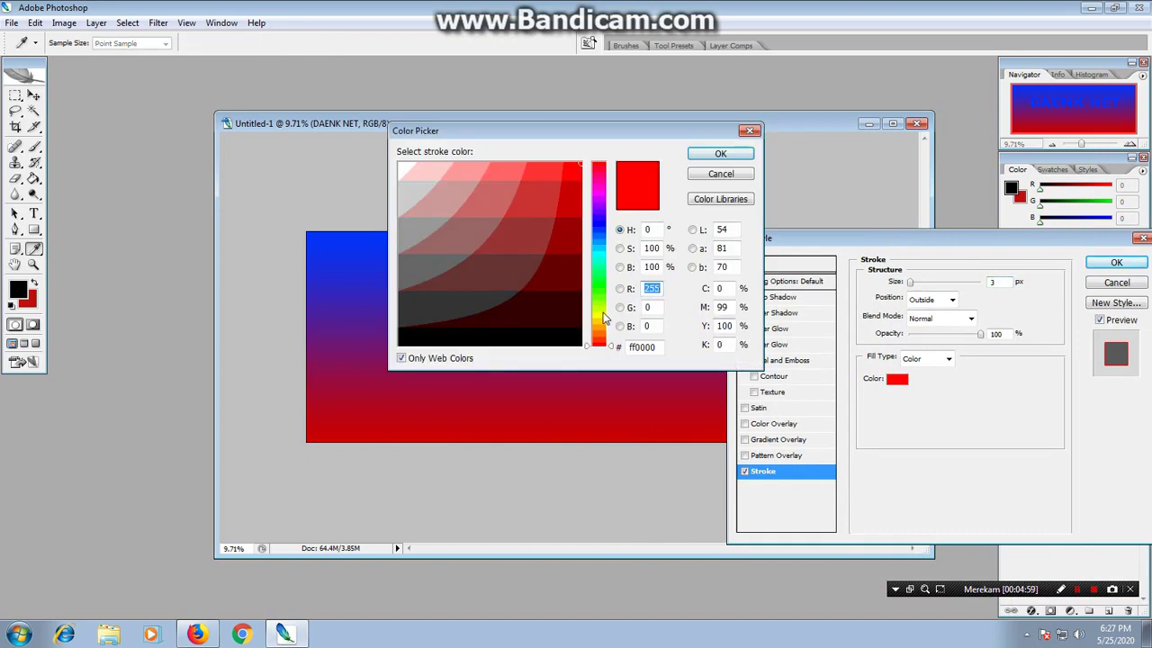
left_click(603, 309)
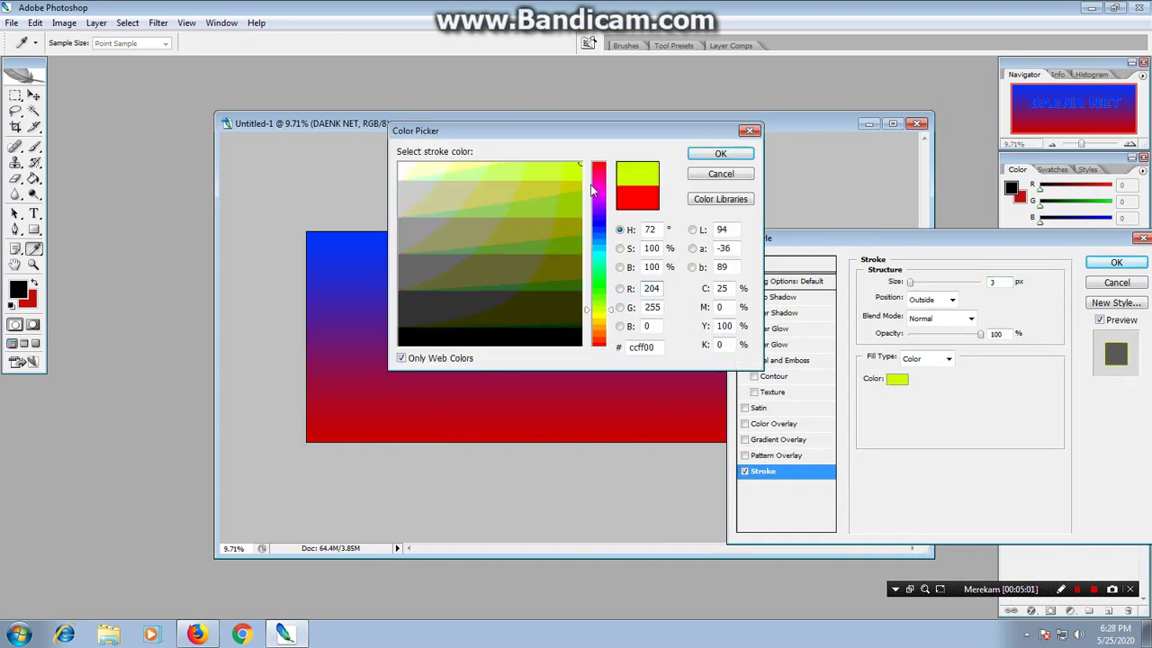
left_click(733, 158)
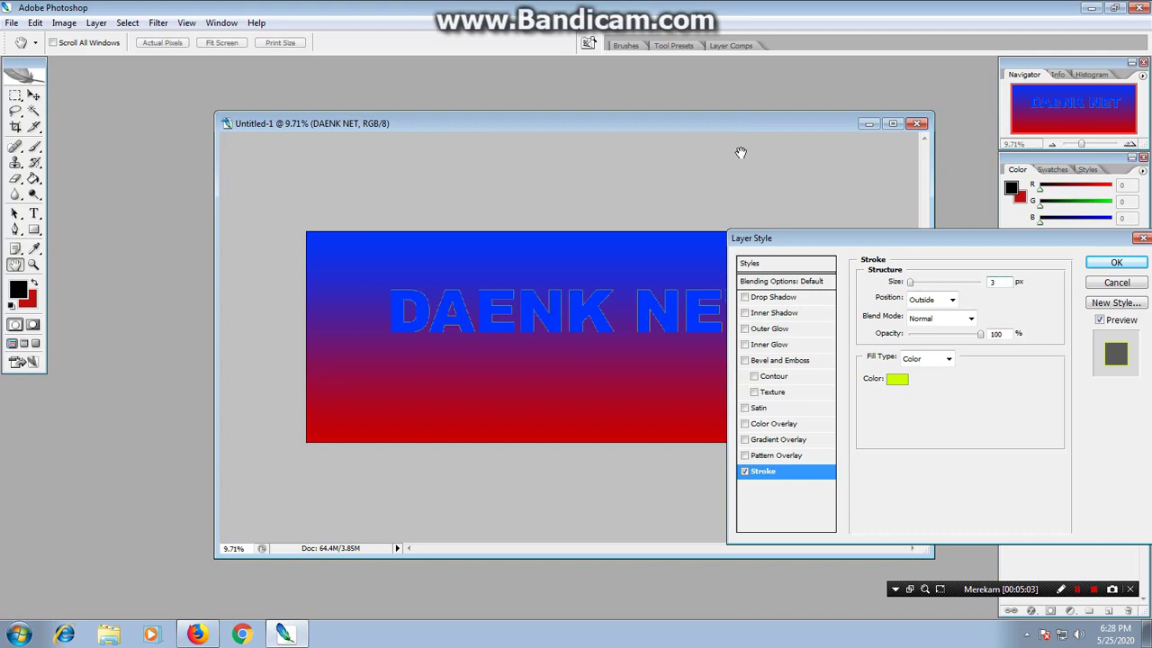
mouse_move(911, 282)
left_mouse_down()
mouse_move(941, 285)
mouse_move(930, 294)
left_mouse_up()
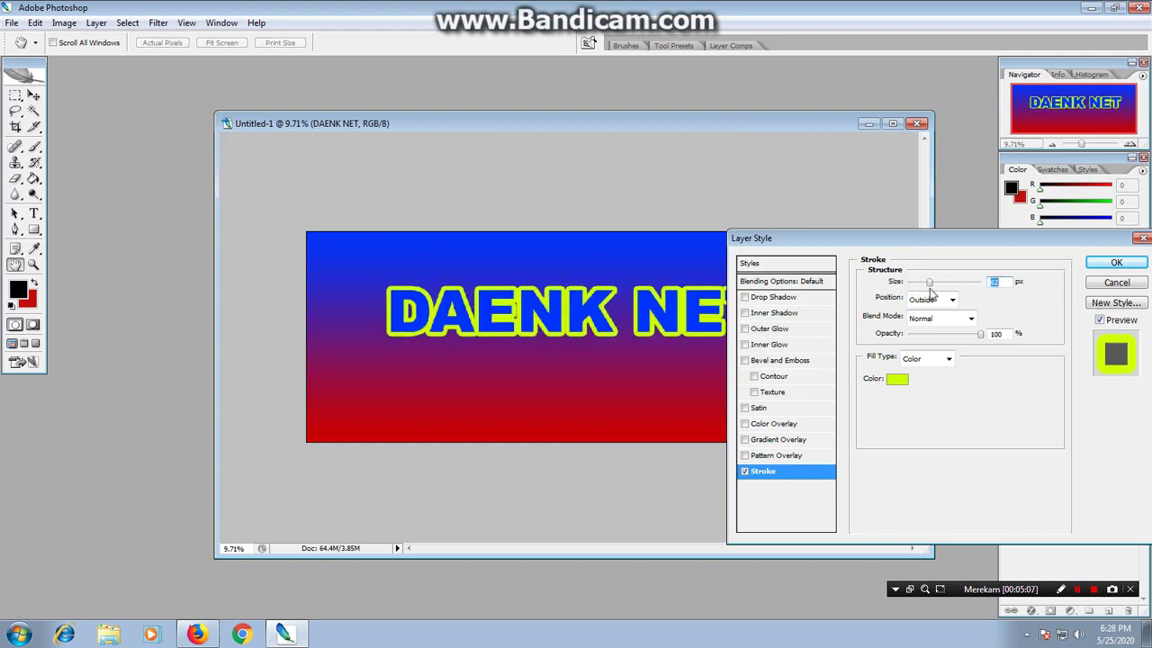
left_click(1115, 262)
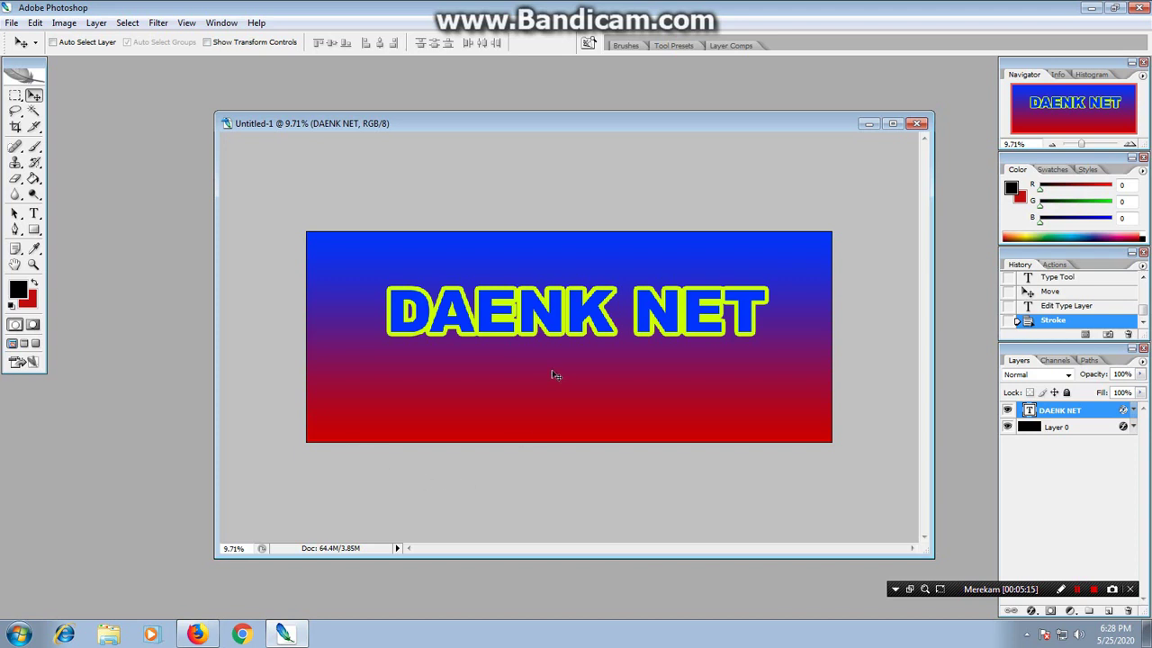
Step: Duplicate the outlined DAENK NET text onto the lower part of the banner and clear the copy's wording
left_click_drag(531, 325, 460, 415)
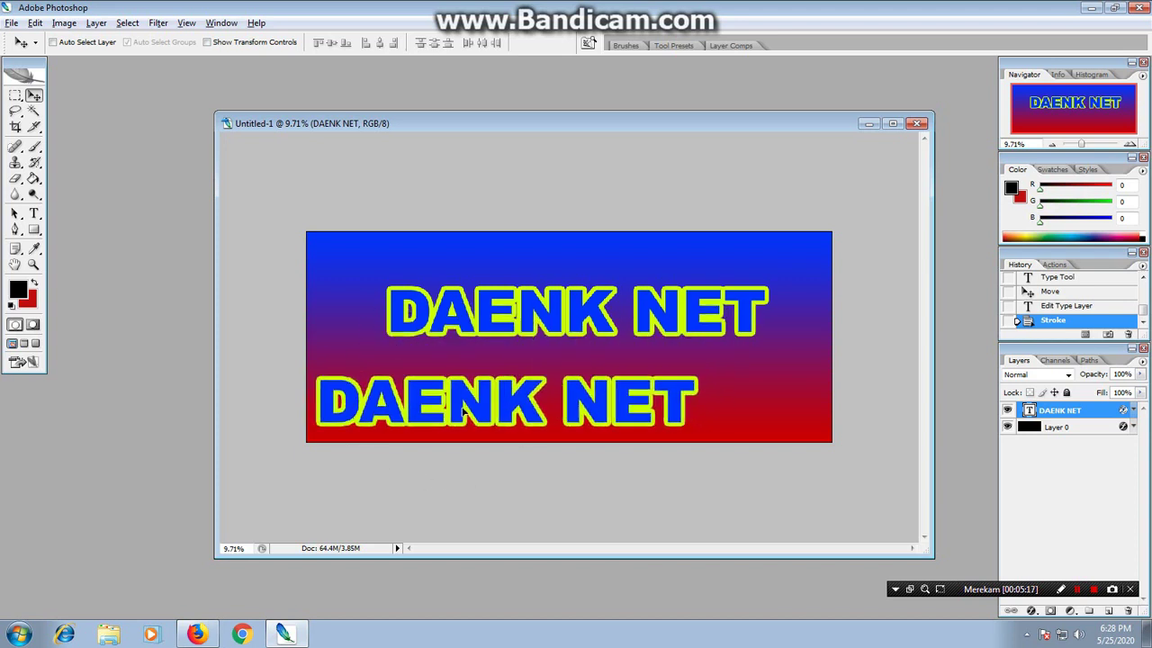
left_click(35, 214)
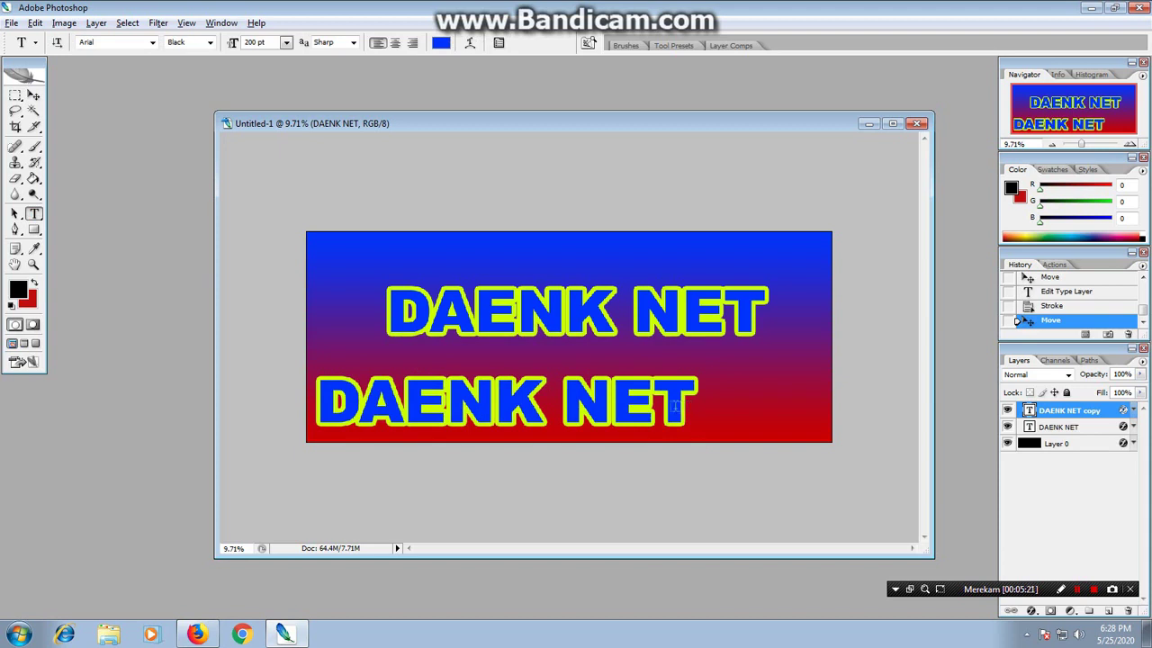
left_click(675, 406)
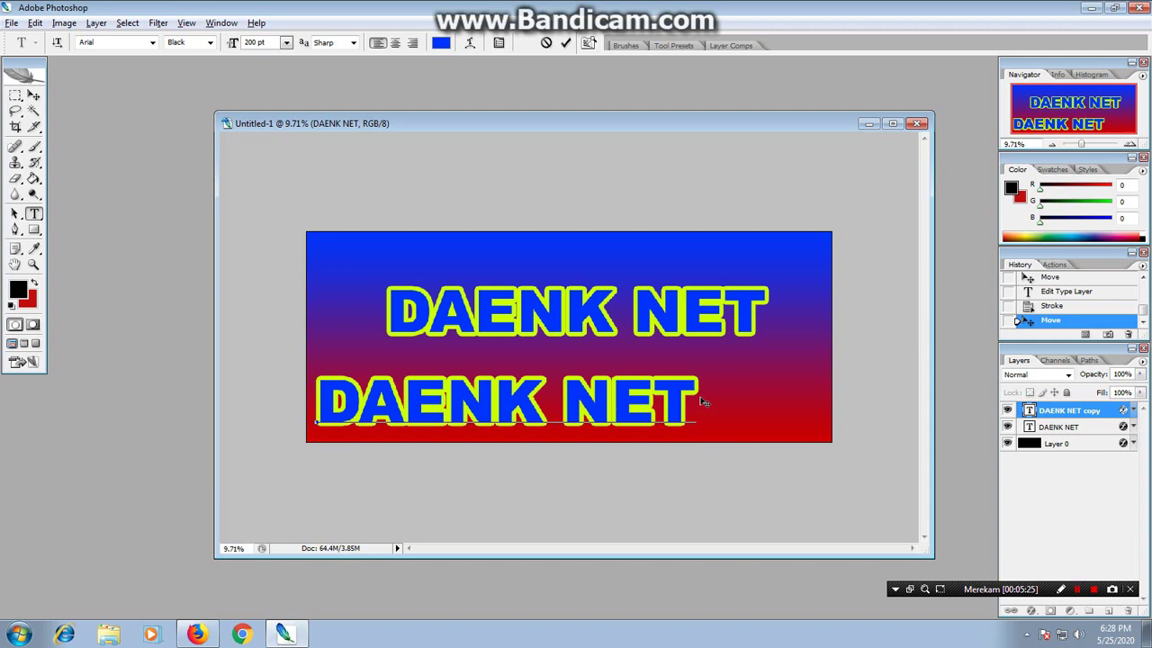
key("BackSpace")
key("Left")
key("BackSpace")
key("BackSpace")
key("BackSpace")
key("BackSpace")
key("BackSpace")
key("BackSpace")
key("BackSpace")
key("BackSpace")
Step: Enter Warnet & POTO COY as the wording of the emptied text copy and commit the edit
type("W")
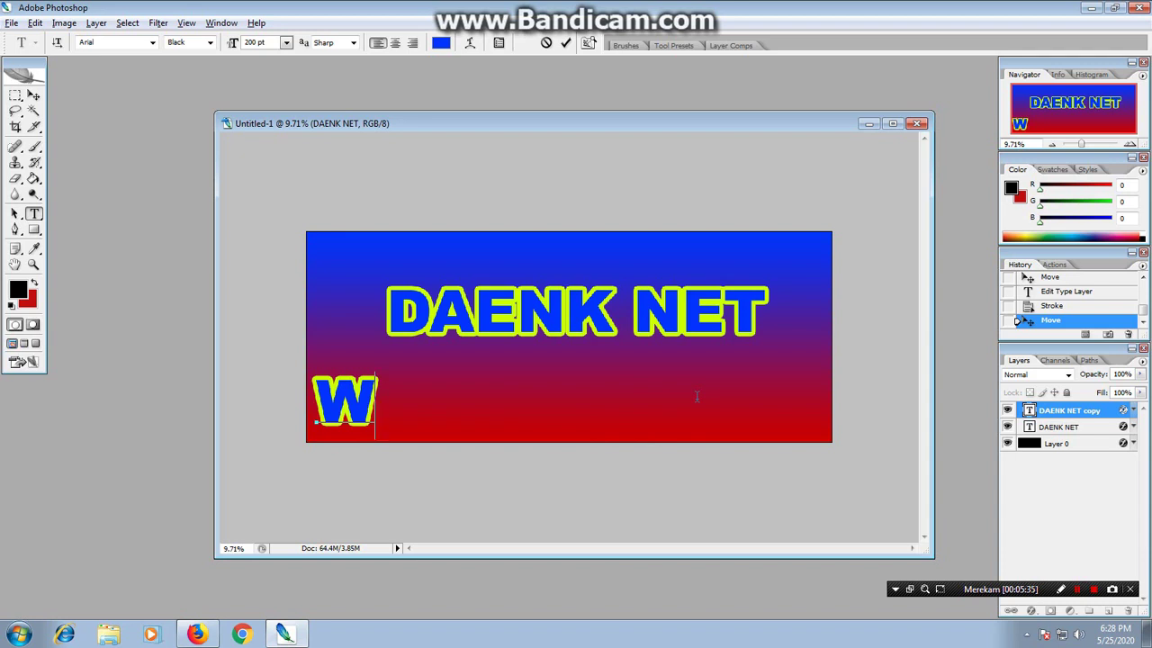
type("ar")
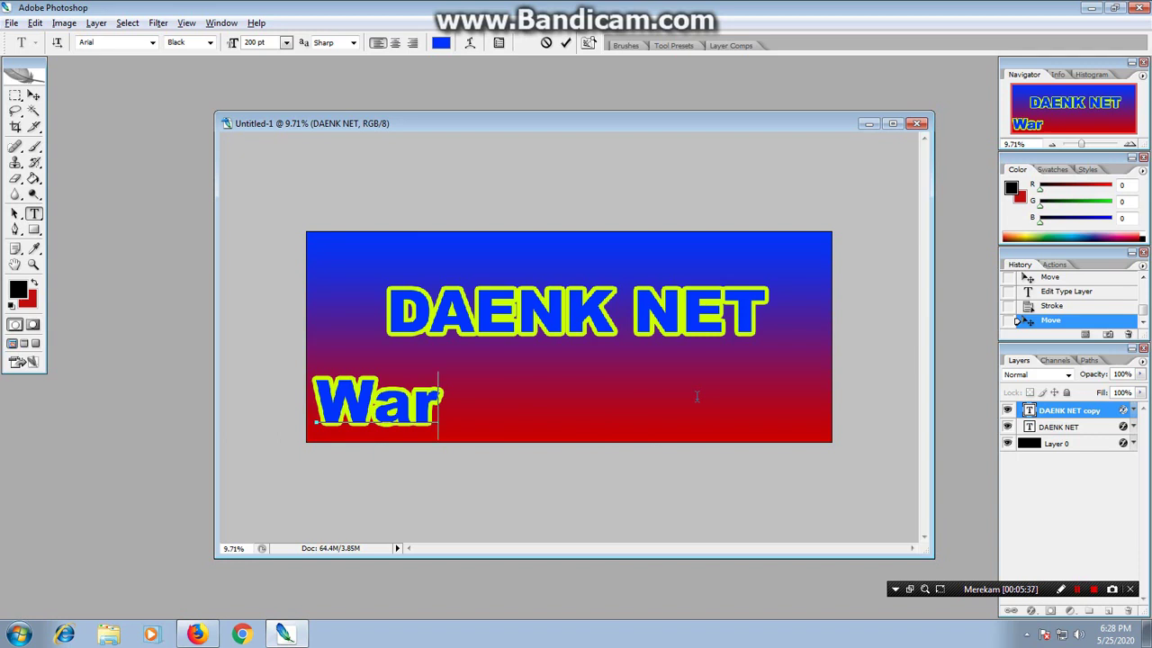
type("net")
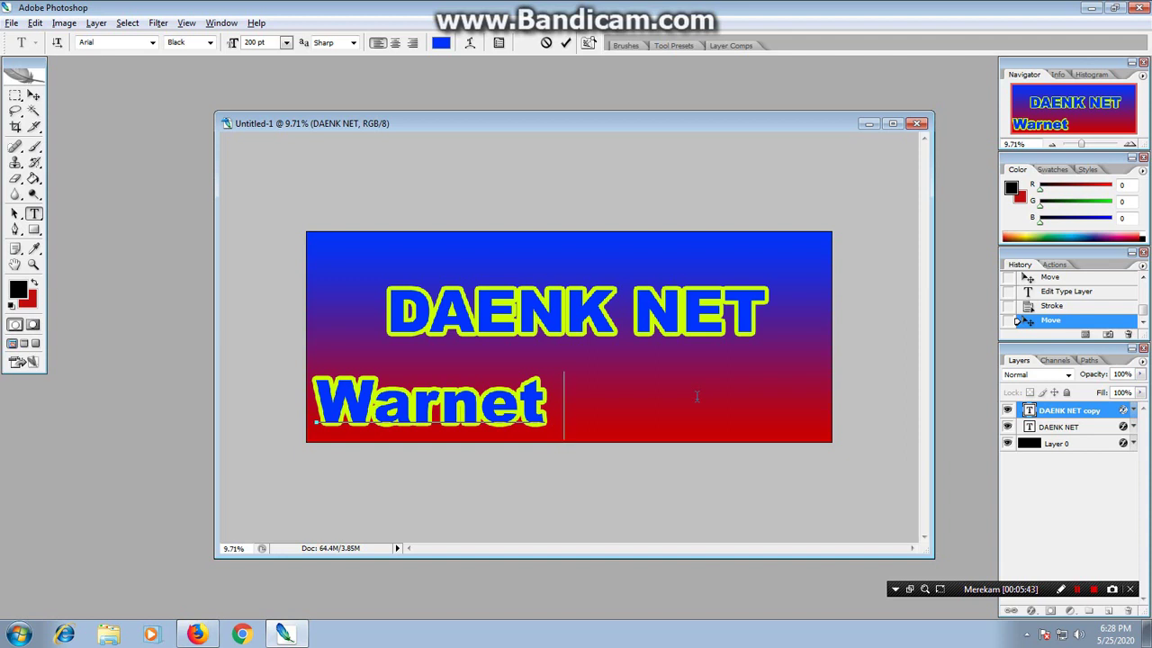
type("&")
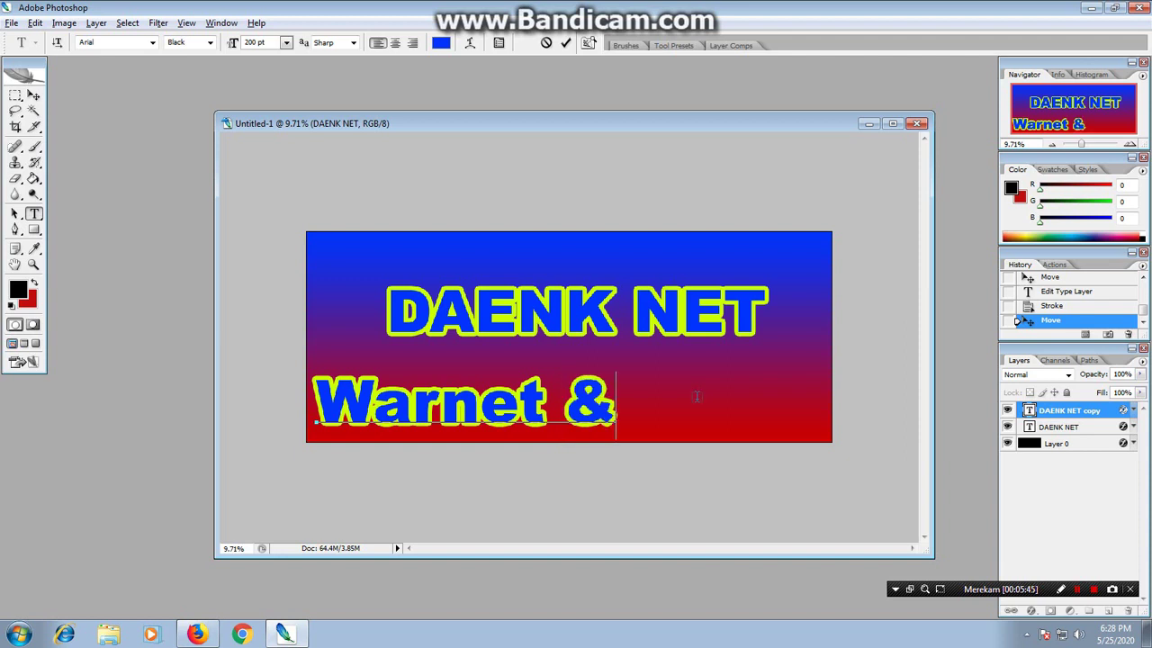
type(" F")
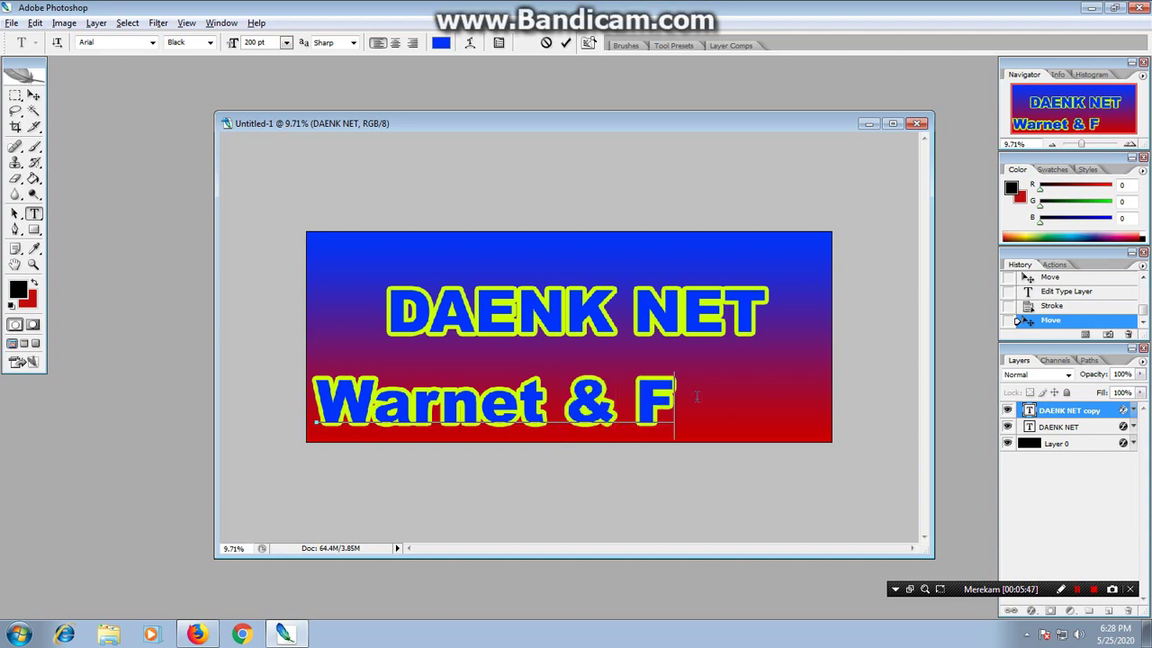
key("BackSpace")
type("P")
type("OTO")
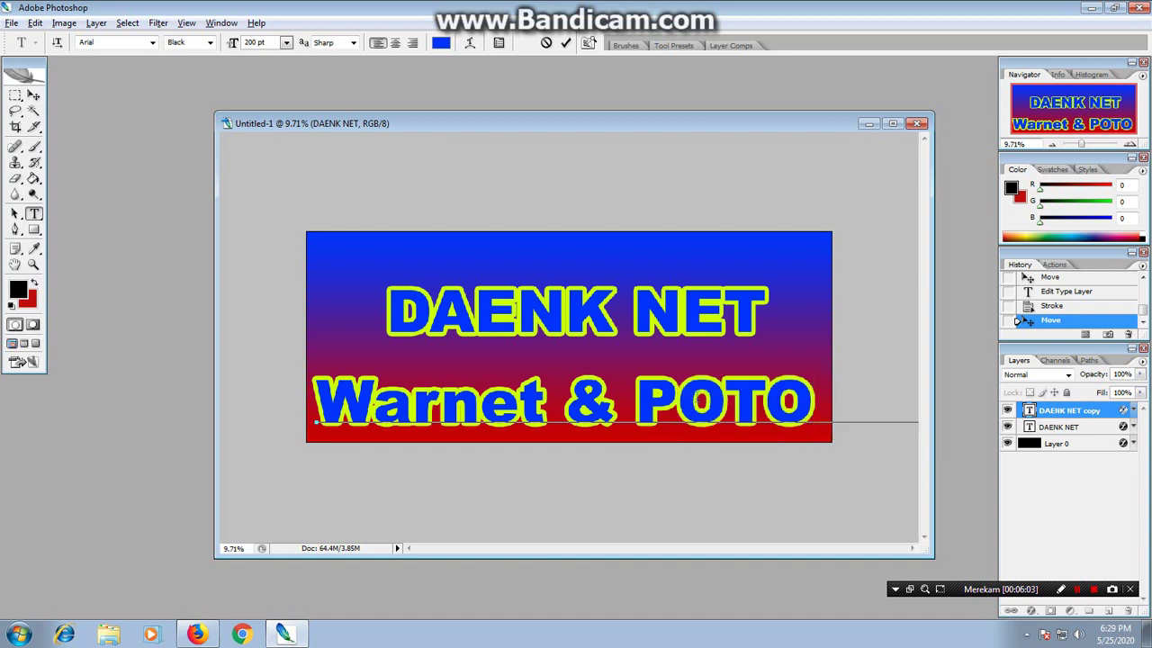
left_click(33, 95)
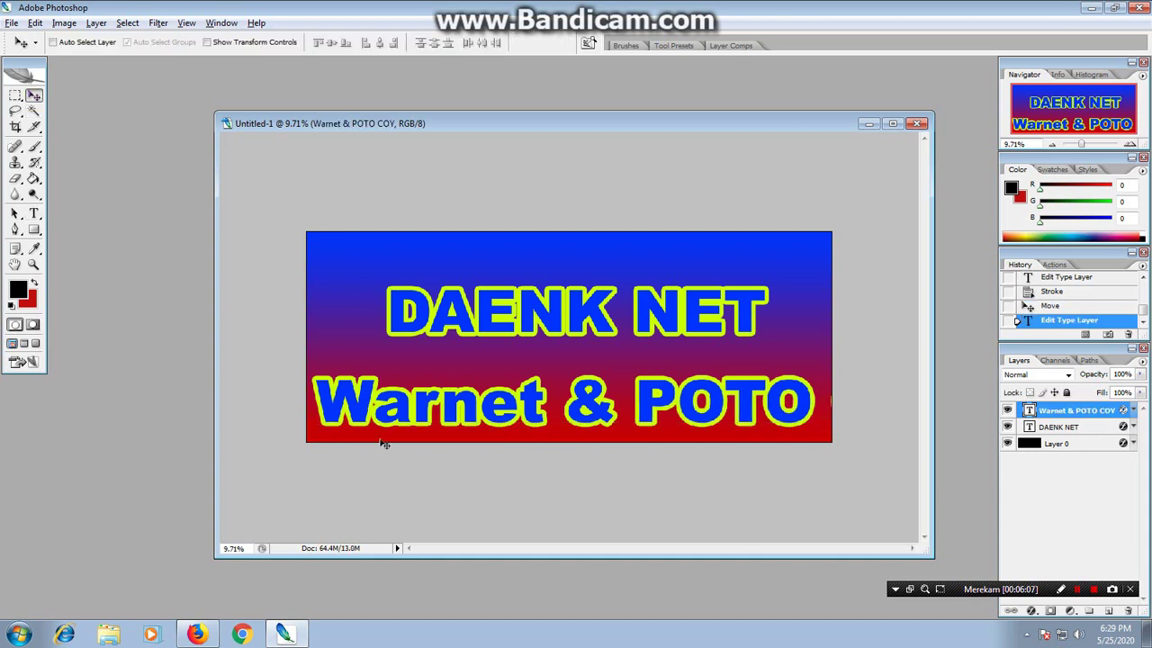
Step: Shrink the Warnet & POTO COY text with Free Transform to about 32% width and 42% height in the banner's lower-left corner
key("ctrl+t")
left_click_drag(318, 374, 634, 393)
left_click_drag(698, 430, 388, 425)
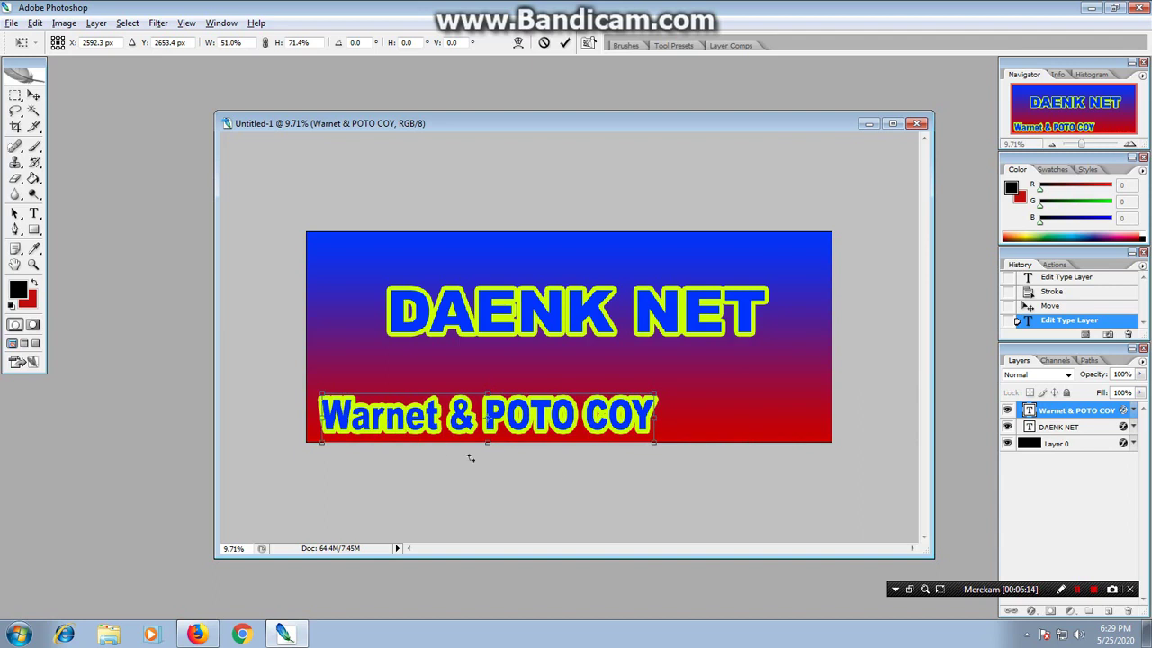
left_click_drag(654, 441, 570, 436)
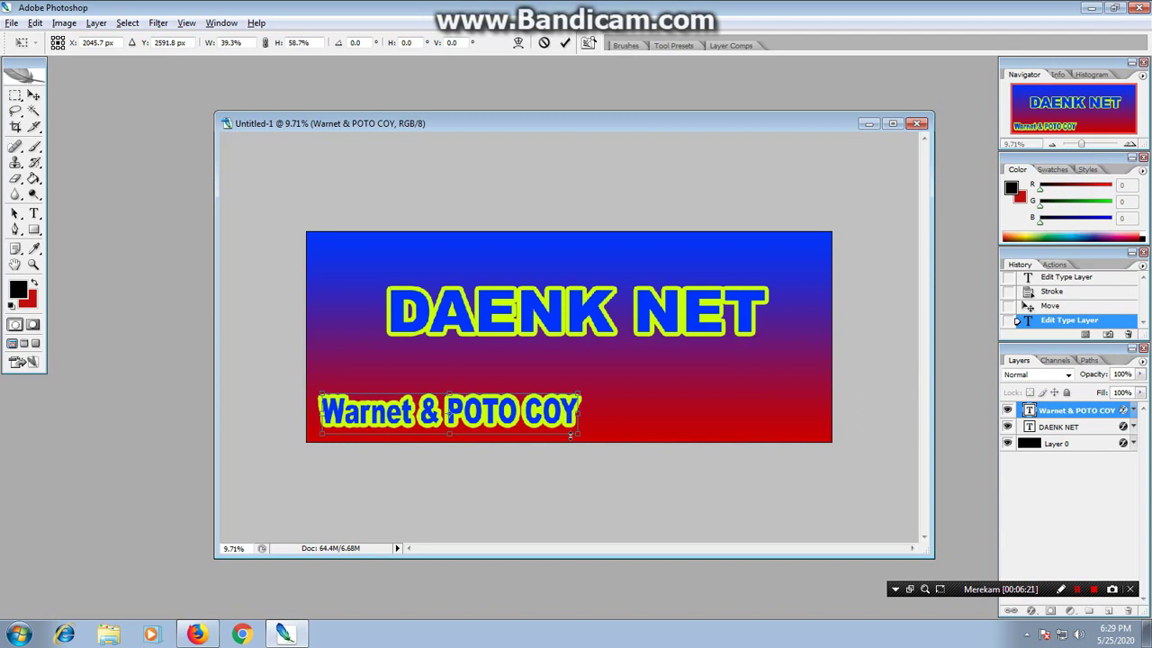
left_click_drag(585, 393, 538, 406)
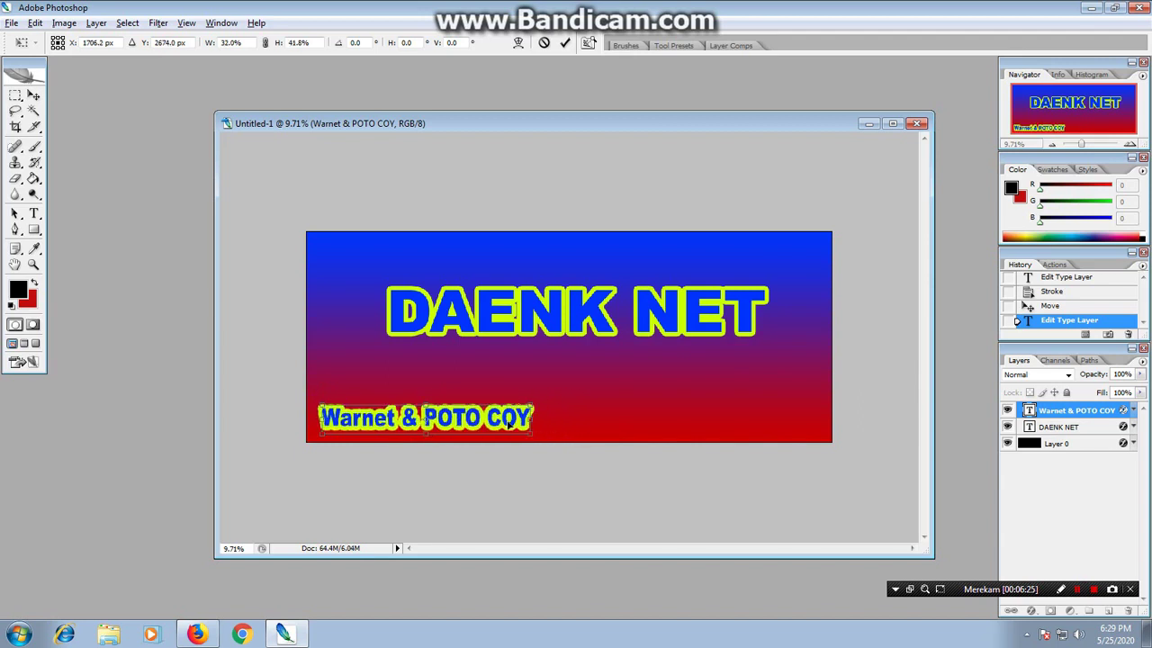
double_click(510, 424)
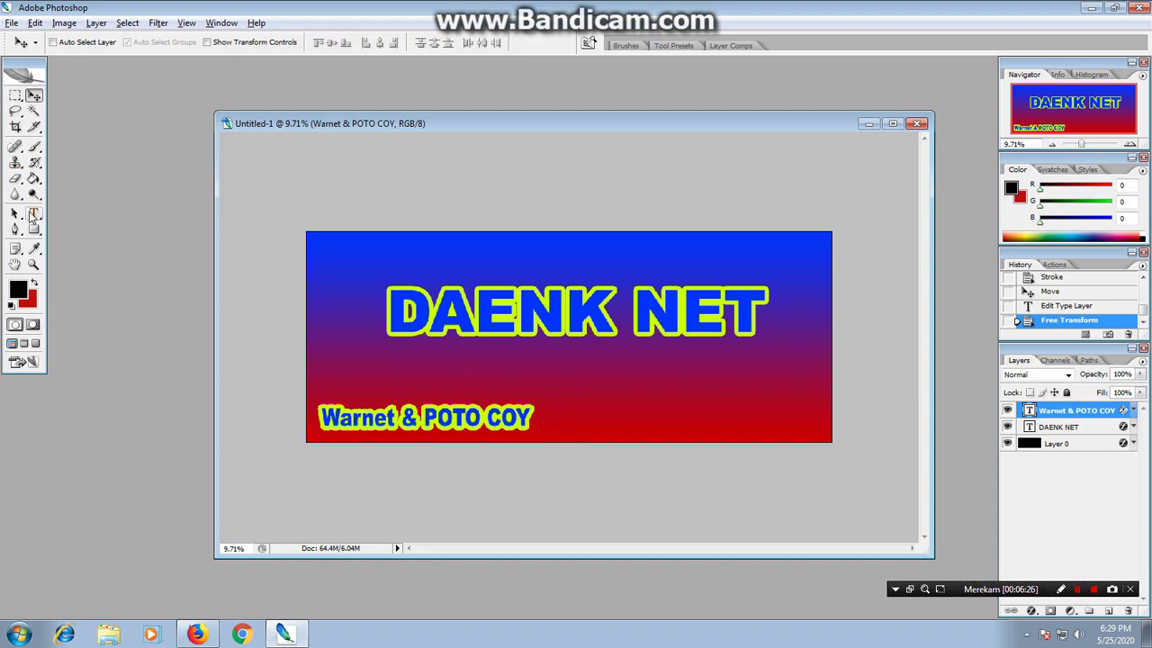
Step: Correct the small text line so that it reads Warnet & Poto Copy and commit the edit
left_click(34, 213)
left_click(529, 418)
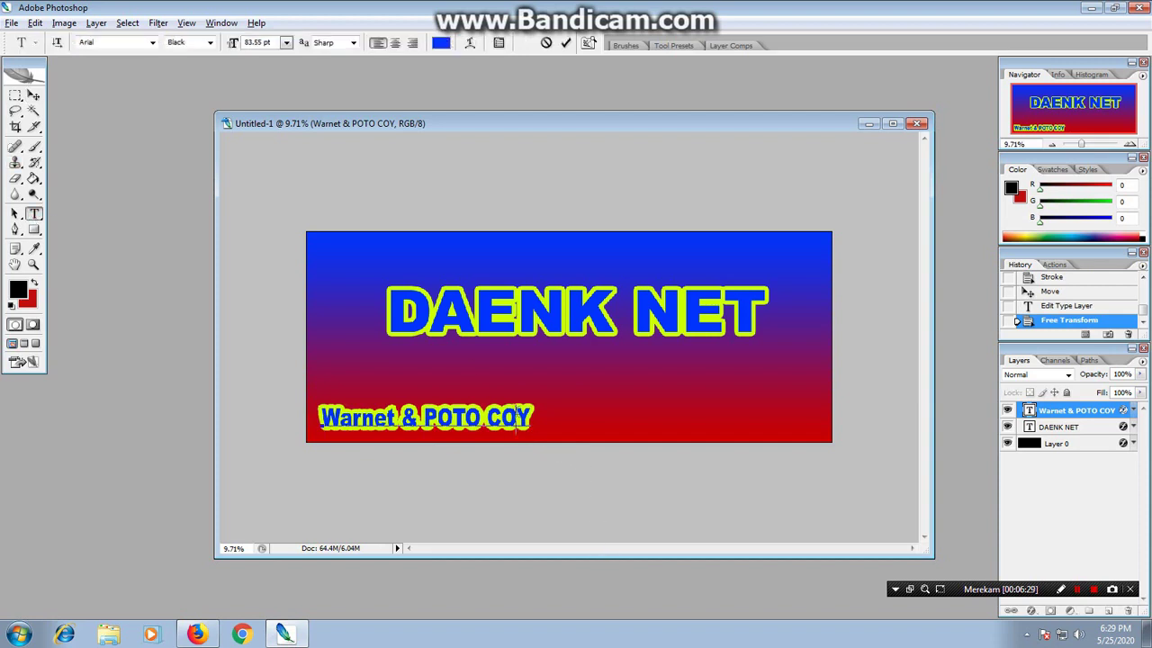
key("BackSpace")
key("BackSpace")
key("BackSpace")
key("BackSpace")
key("BackSpace")
key("BackSpace")
key("BackSpace")
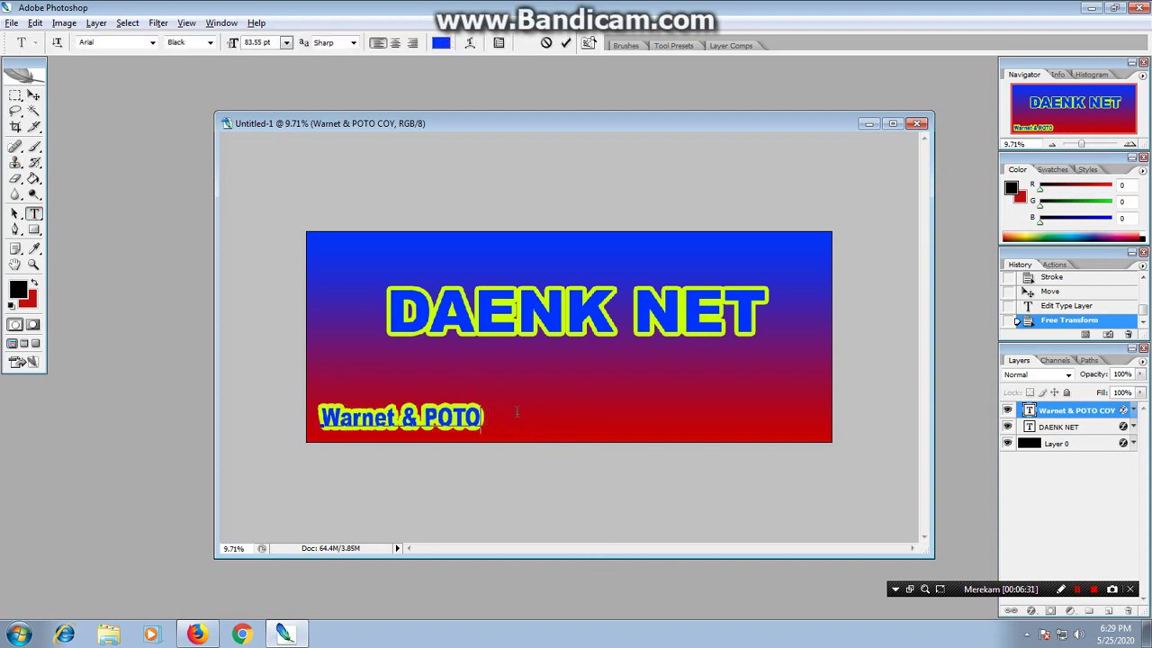
type("O")
key("BackSpace")
type("oto")
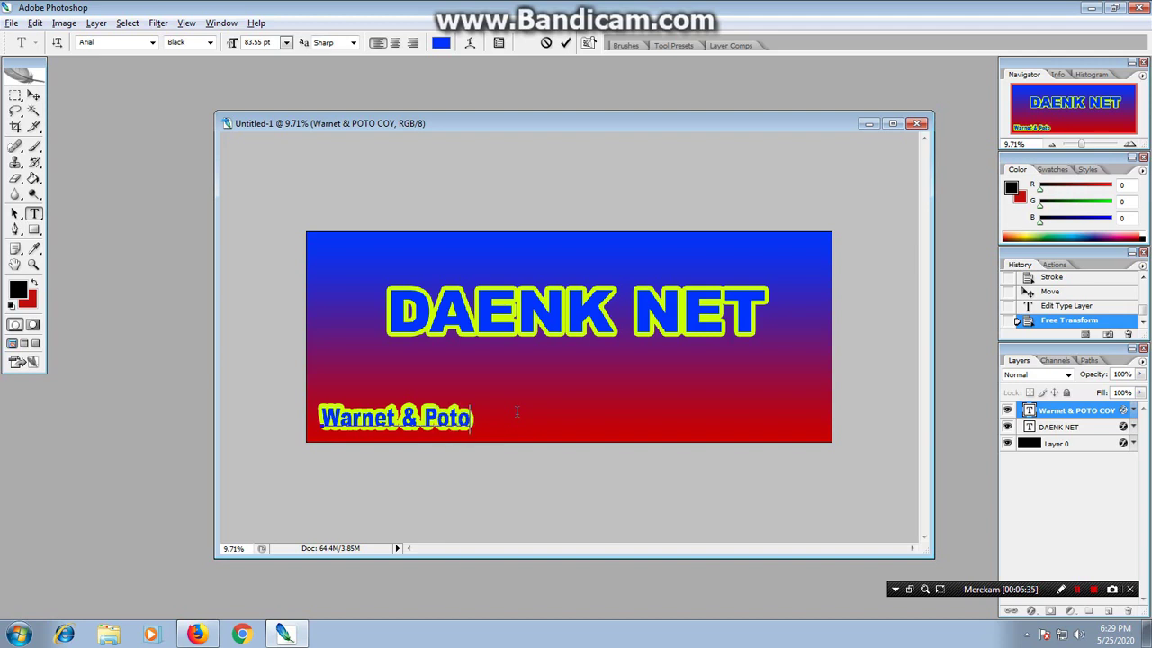
type(" Co")
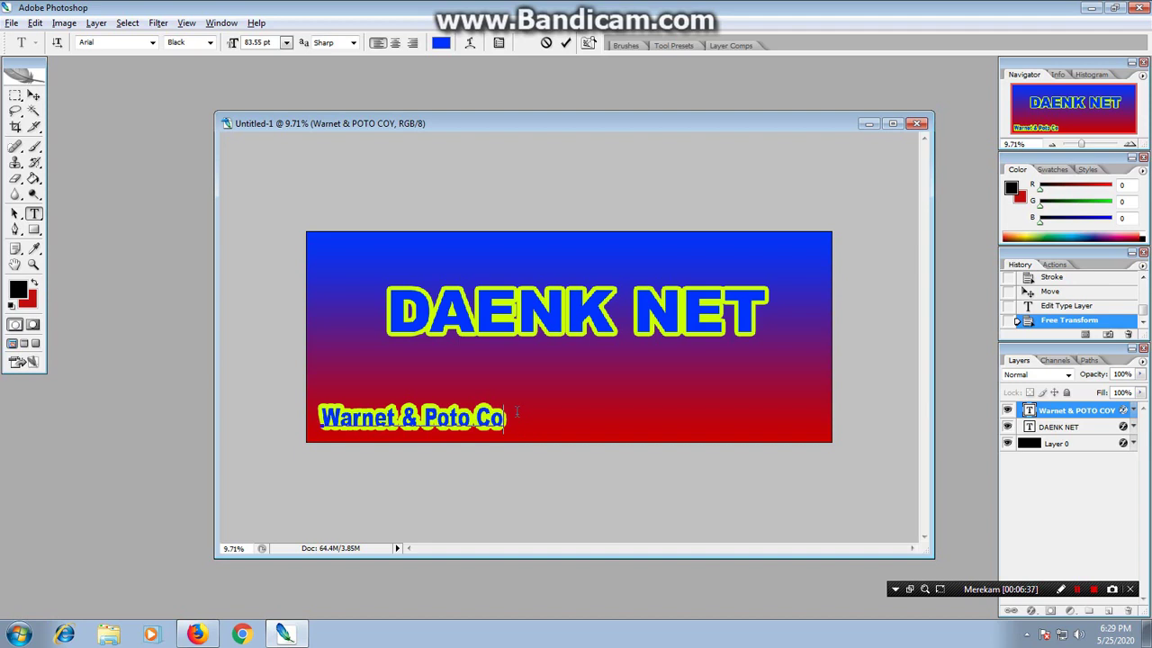
type("py")
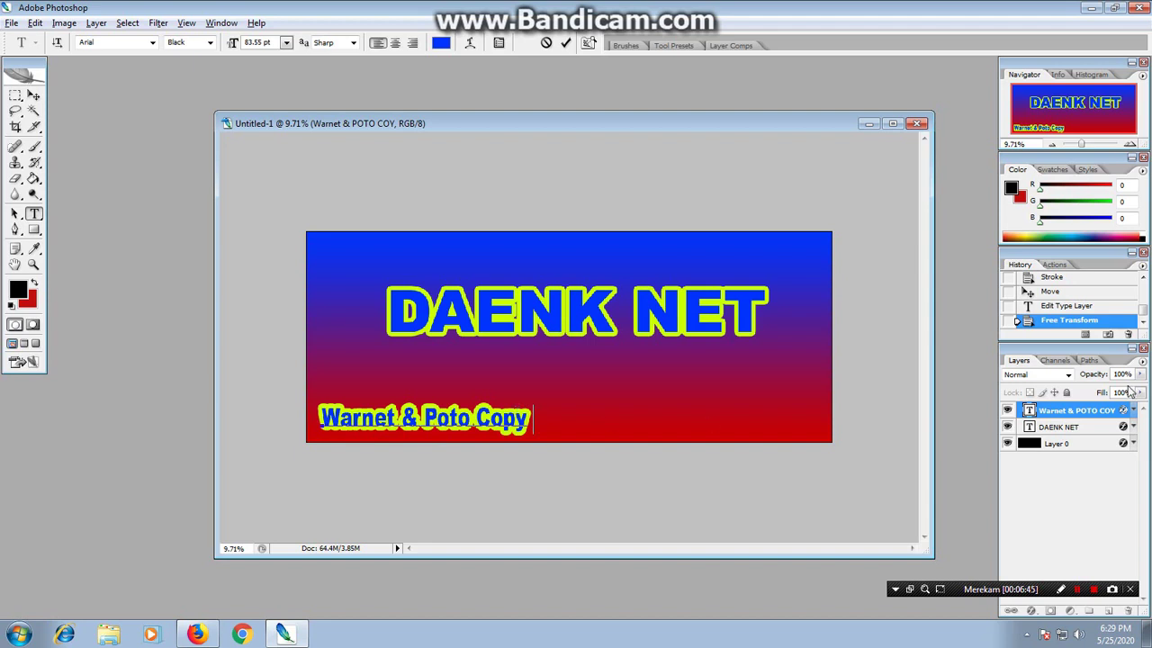
left_click(34, 94)
Step: Stretch the Warnet & Poto Copy text with Free Transform to about 241% width and 161% height so it spans the banner
key("ctrl+t")
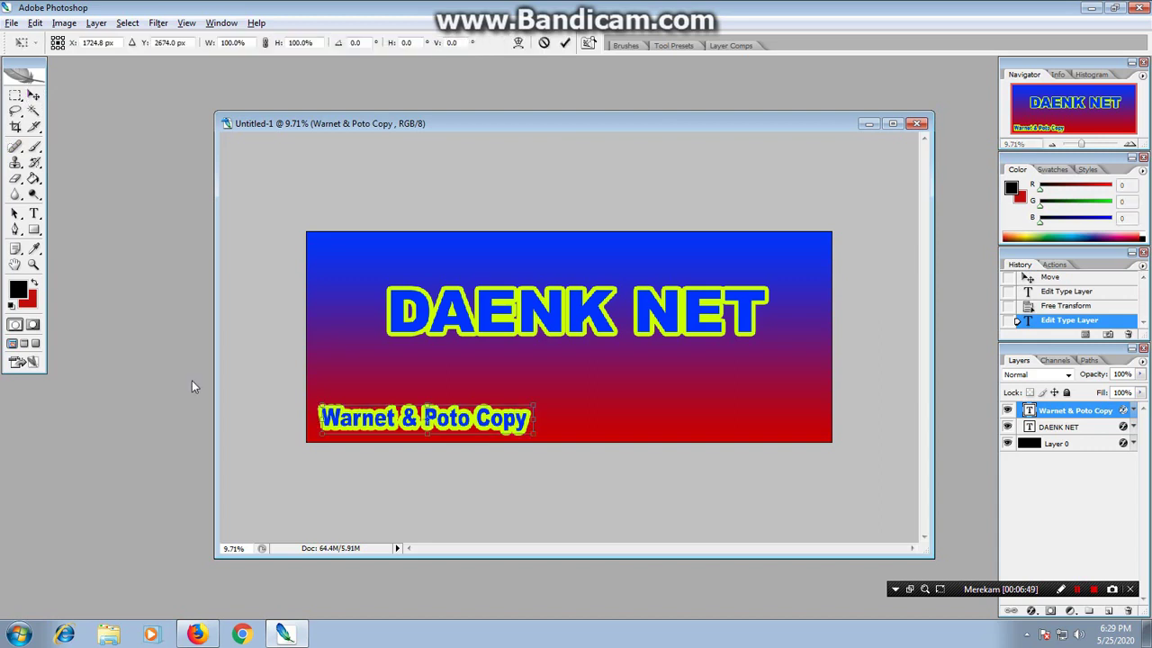
left_click_drag(526, 436, 810, 431)
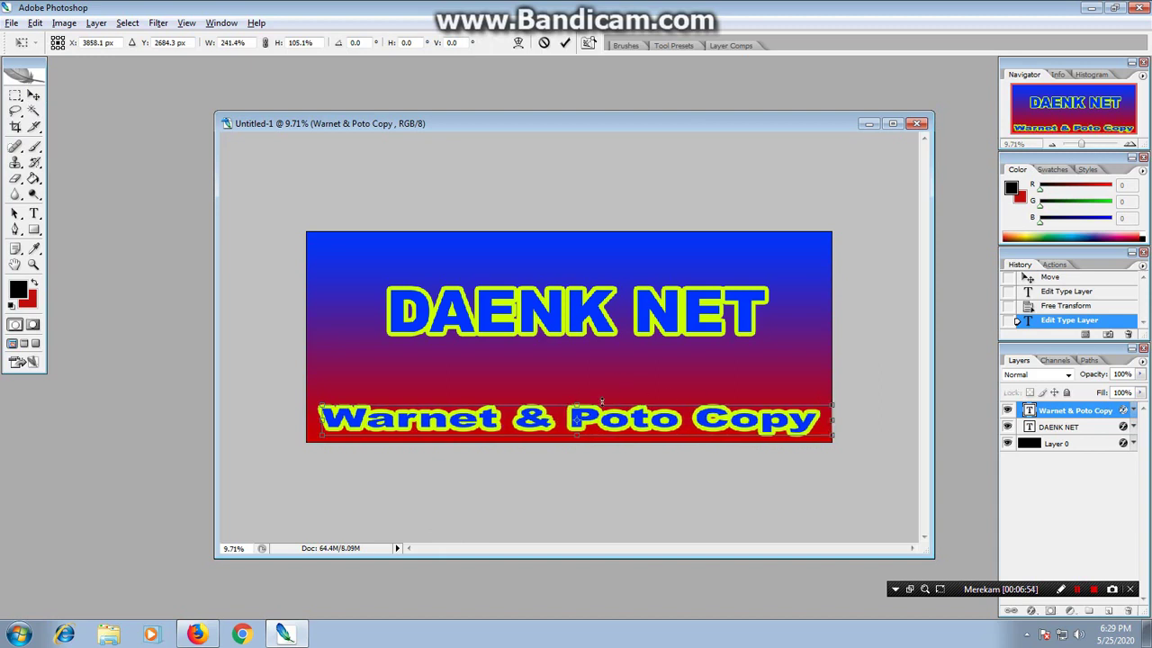
left_click_drag(583, 405, 584, 389)
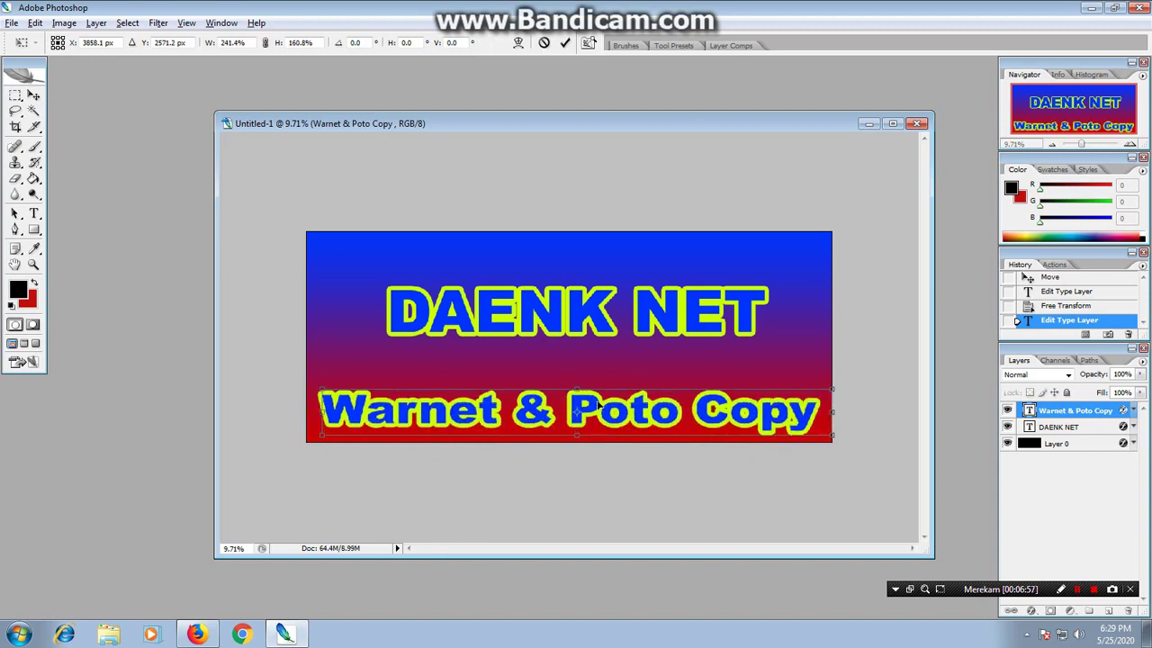
key("Return")
Step: Nudge the Warnet & Poto Copy text slightly down and to the right to balance its side margins
key("Down")
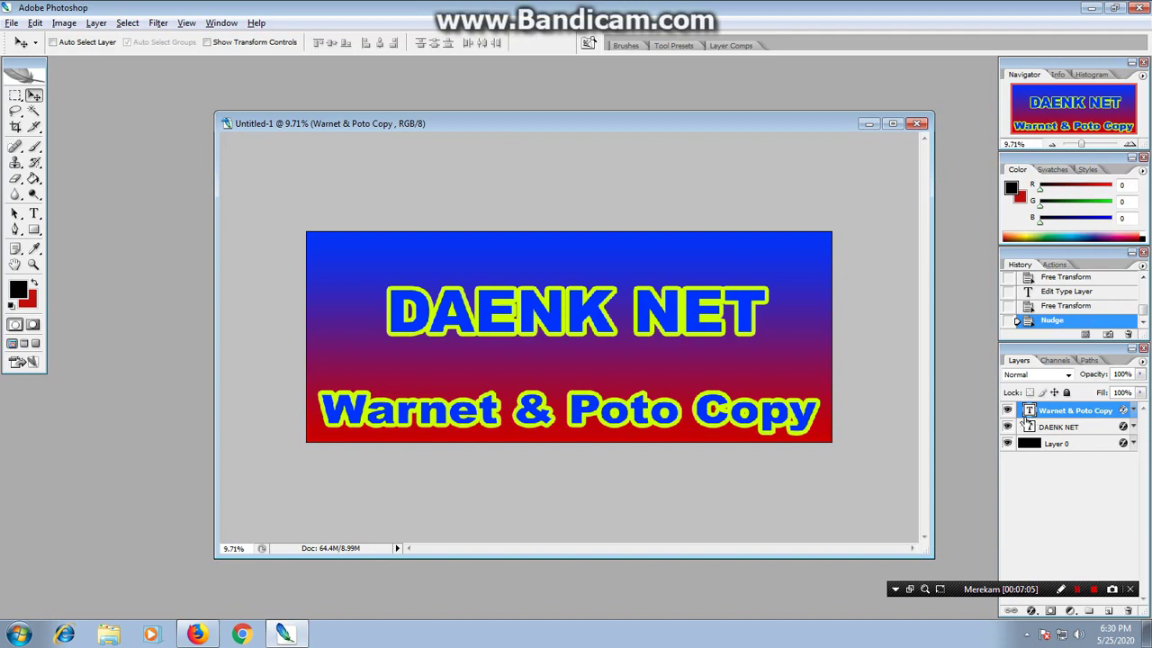
key("shift+Left")
key("shift+Left")
key("shift+Left")
key("shift+Right")
key("shift+Right")
key("shift+Right")
key("shift+Right")
key("shift+Right")
key("shift+Right")
key("shift+Right")
key("shift+Right")
key("shift+Right")
key("shift+Right")
key("shift+Right")
key("shift+Right")
key("shift+Right")
key("shift+Right")
key("shift+Left")
key("shift+Left")
key("shift+Left")
key("shift+Left")
key("shift+Left")
key("shift+Left")
key("shift+Left")
key("shift+Left")
key("shift+Left")
key("shift+Right")
key("shift+Right")
key("shift+Right")
key("shift+Right")
key("shift+Right")
key("shift+Right")
key("shift+Right")
key("shift+Right")
key("shift+Left")
key("shift+Left")
key("shift+Left")
key("shift+Left")
key("shift+Left")
key("shift+Left")
key("shift+Left")
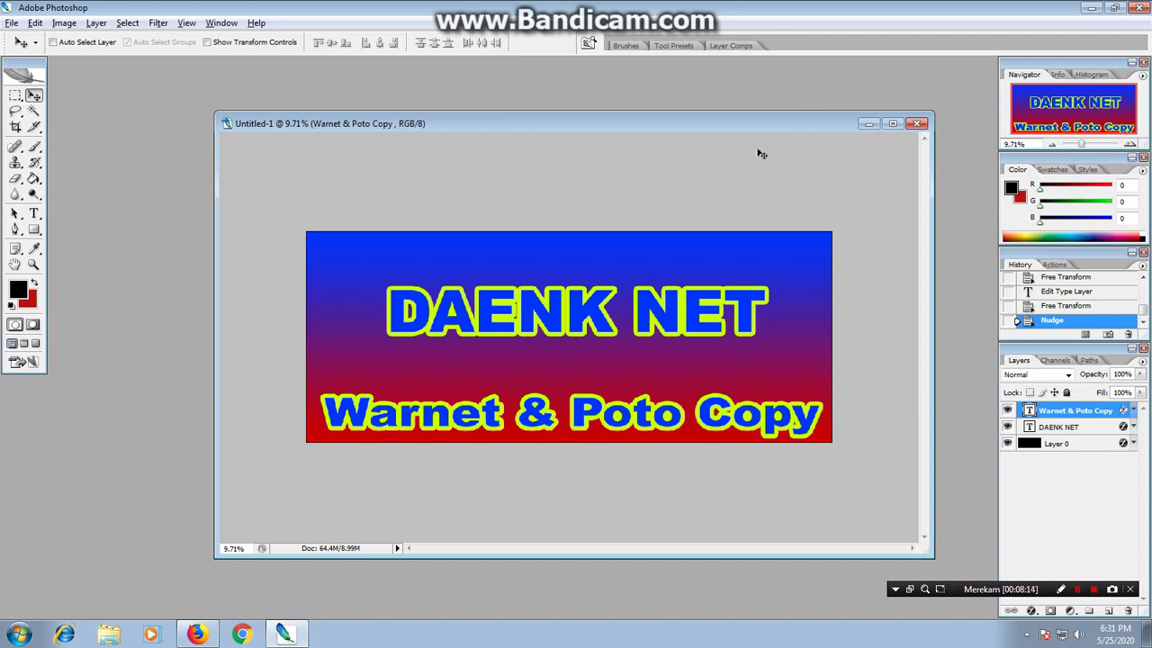
Step: Adjust the vertical spacing of both text lines, raising Warnet & Poto Copy off the bottom edge with DAENK NET a clear gap above it
left_click(1080, 428)
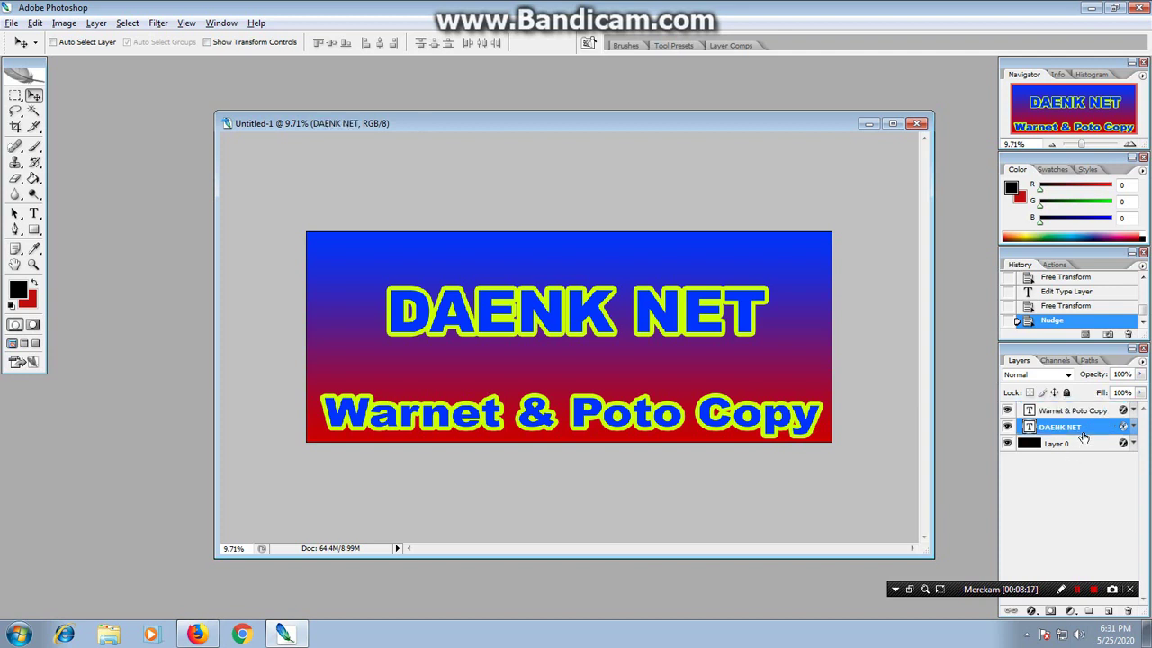
left_click_drag(623, 321, 621, 332)
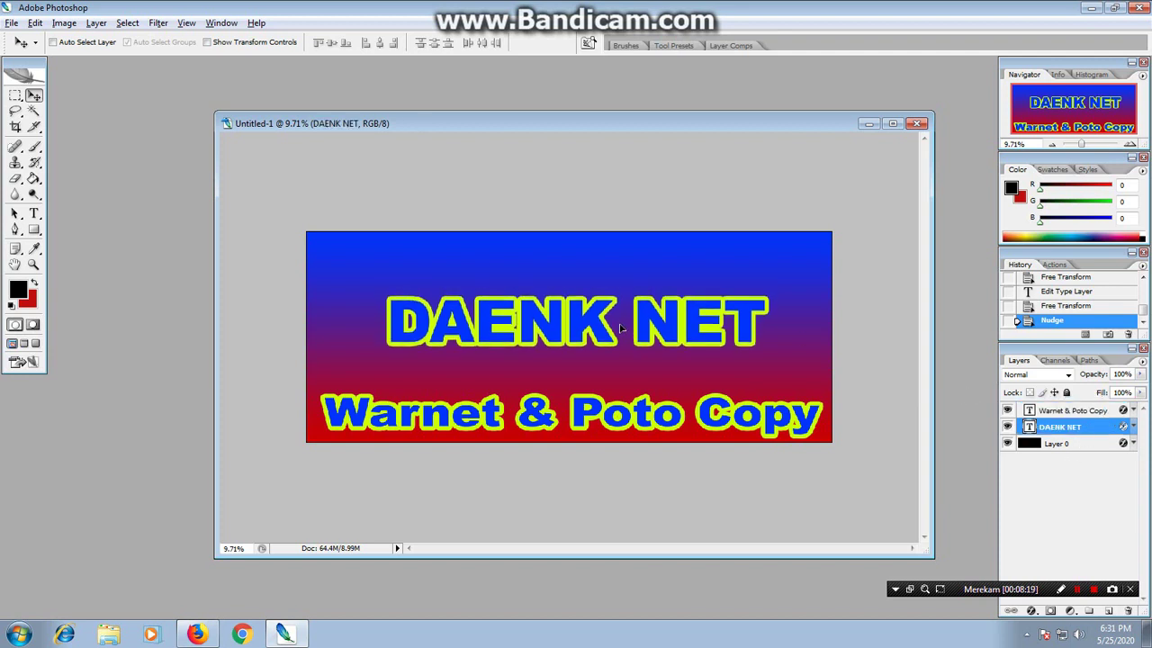
left_click(1045, 409)
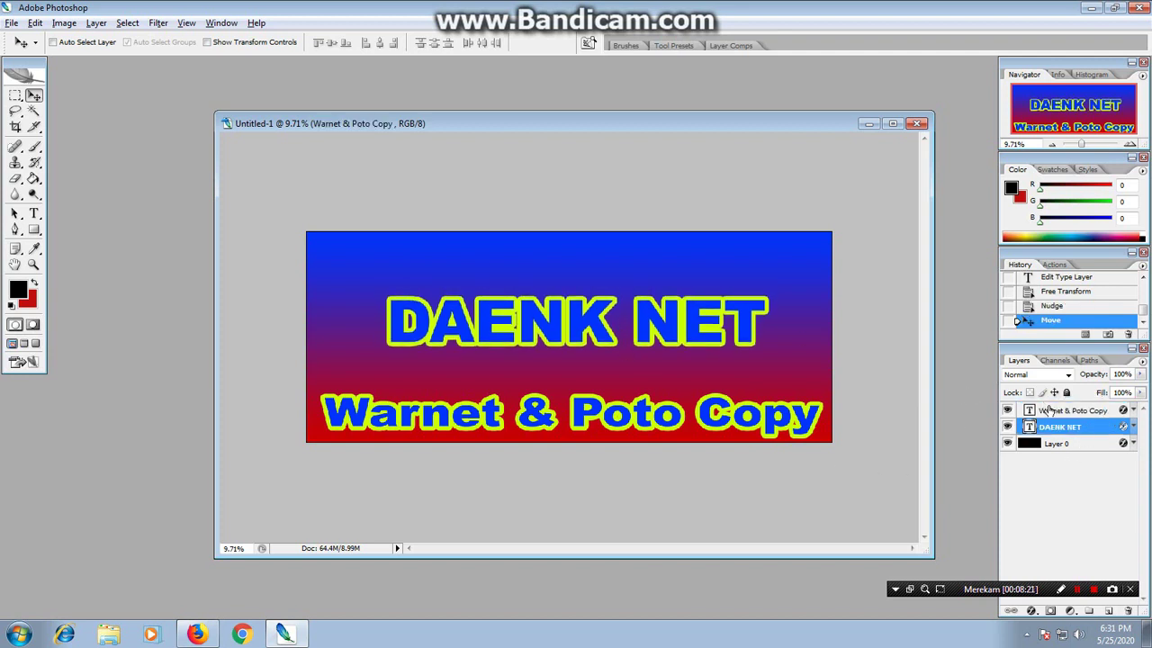
left_click_drag(619, 427, 621, 403)
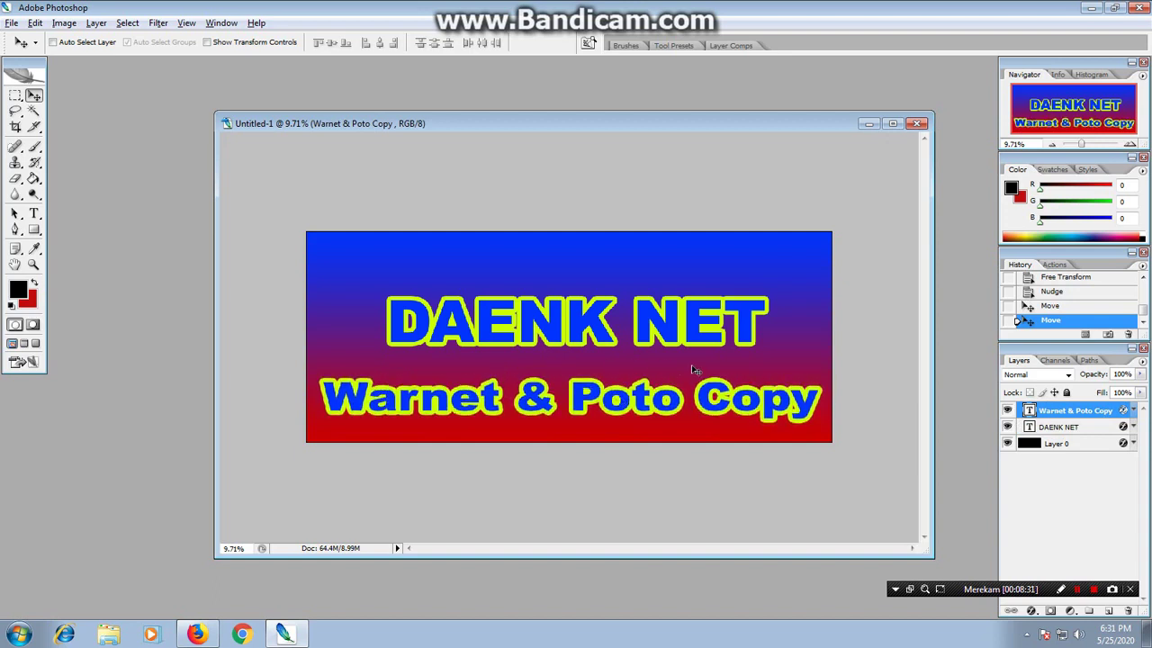
left_click(1094, 427)
left_click_drag(646, 338, 648, 326)
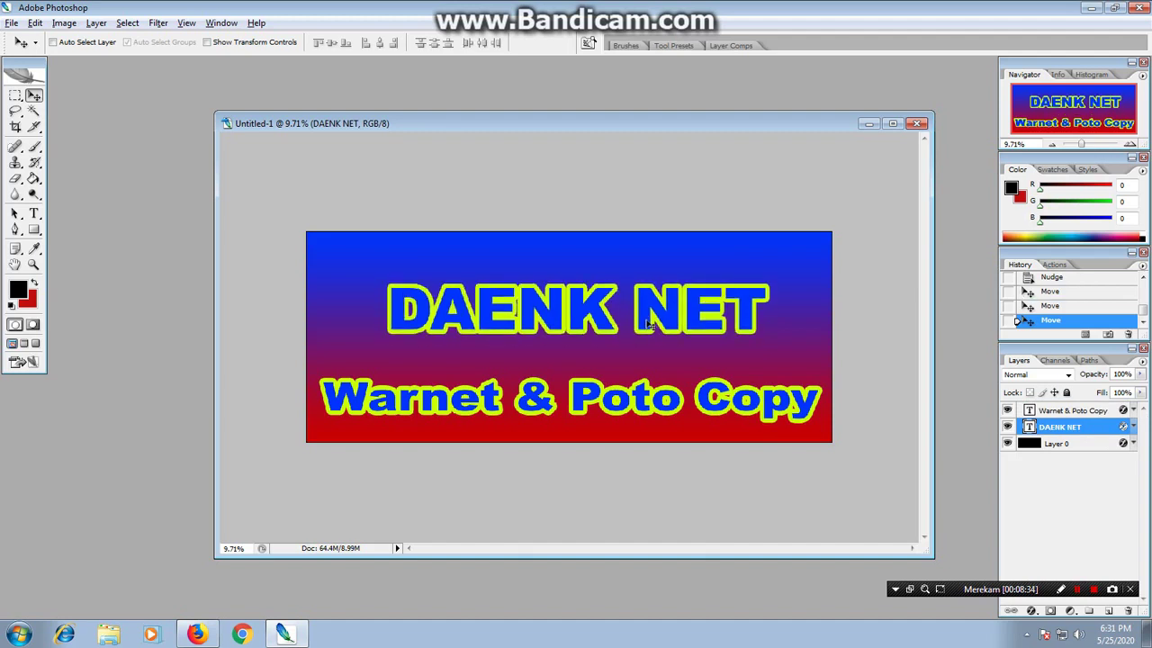
Step: Flatten the image into a single background layer and minimize the banner's document window
left_click(1082, 443)
right_click(1082, 444)
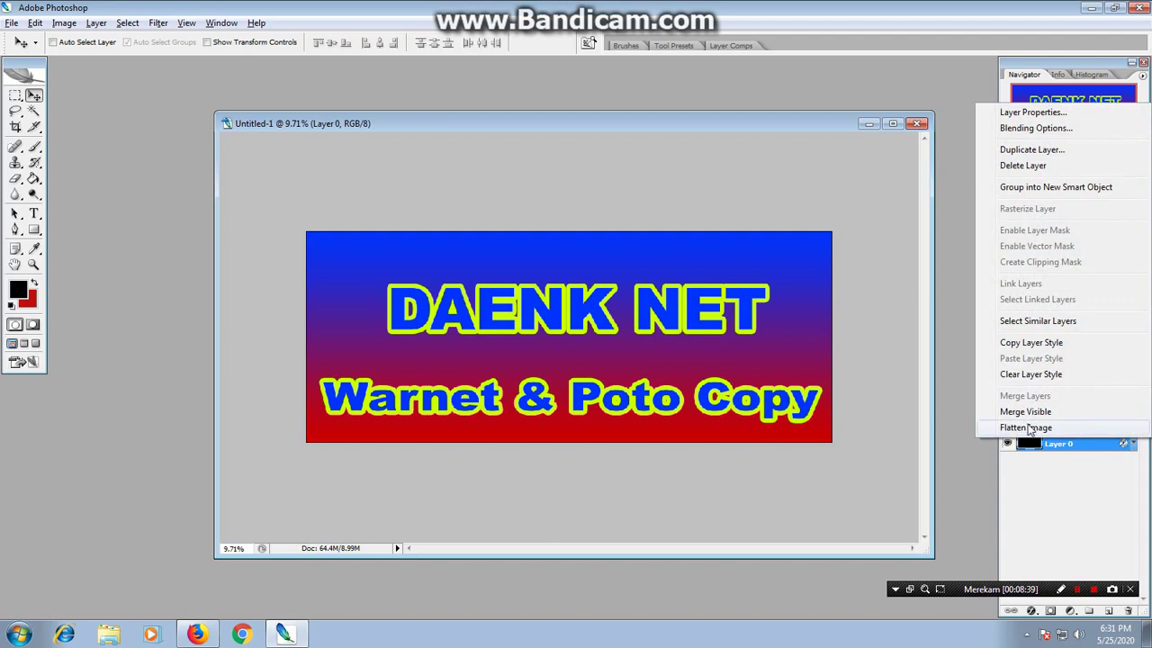
left_click(1065, 431)
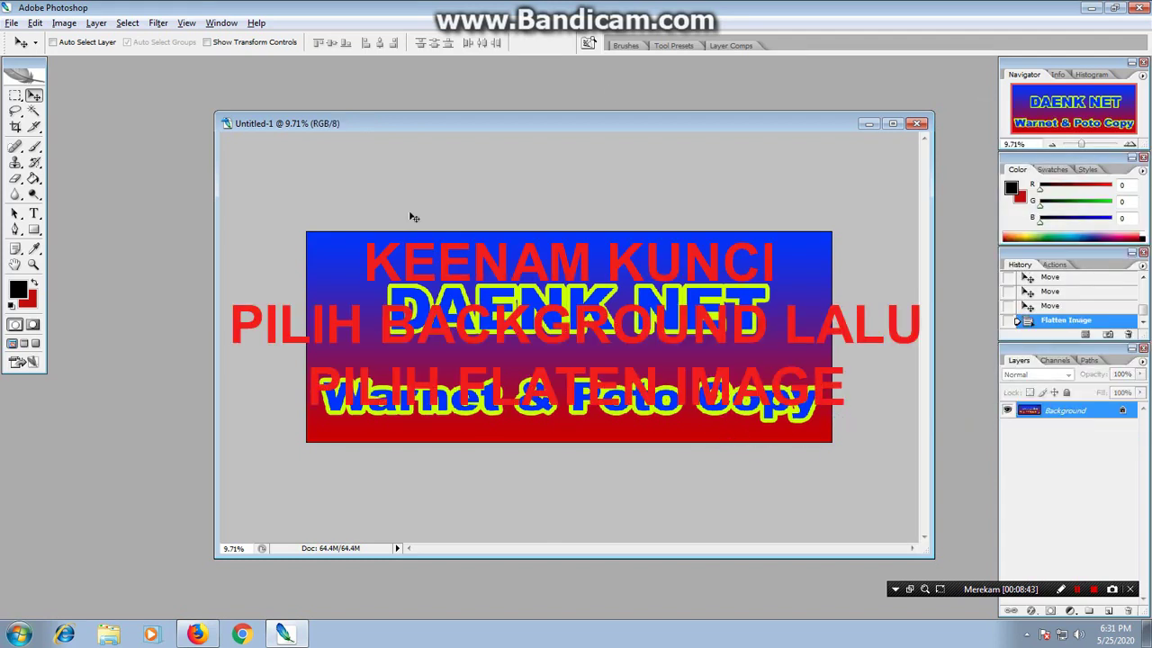
left_click(869, 123)
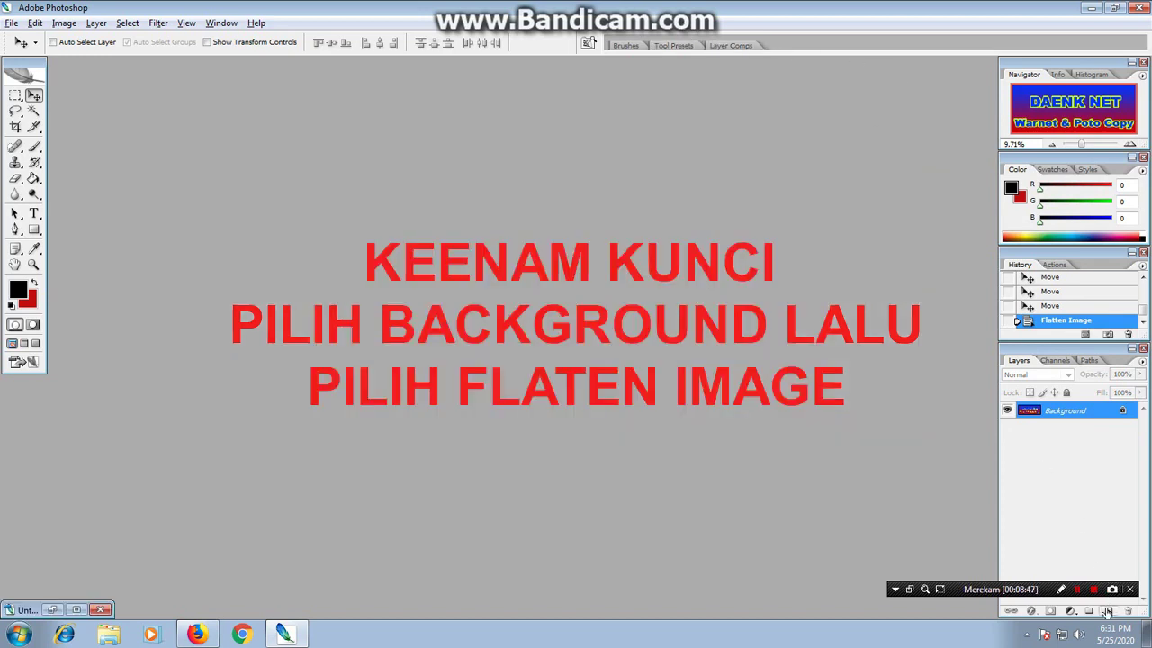